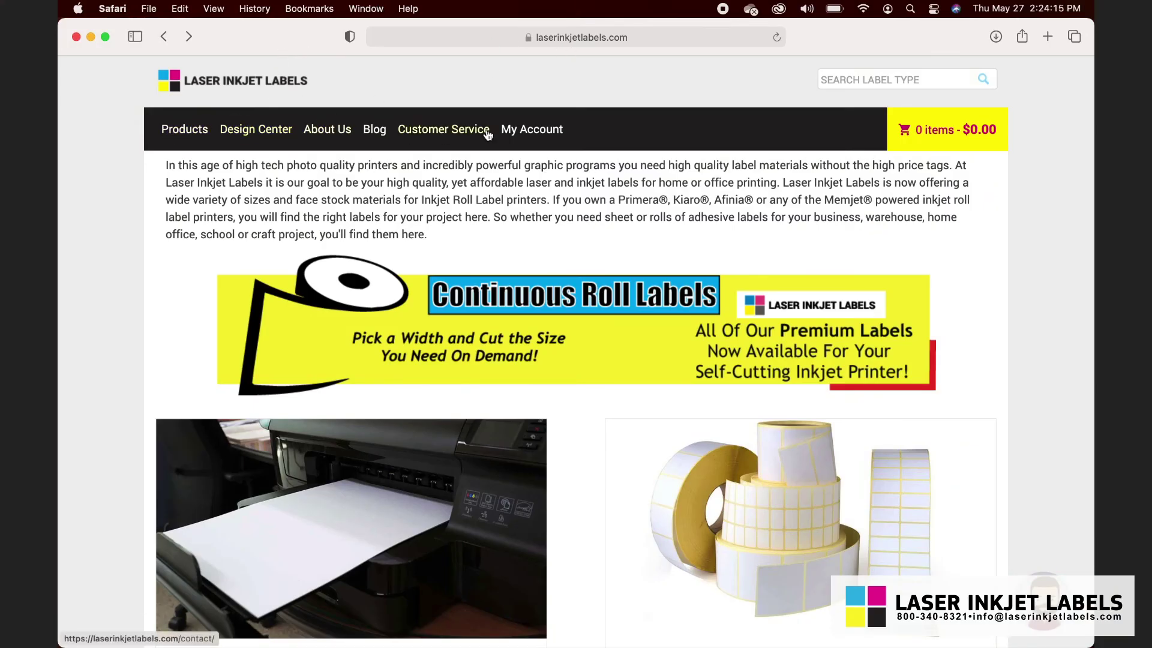
Go to the Design Center and open its Free Label Templates page.
{"action": "left_click", "coordinate": [266, 129]}
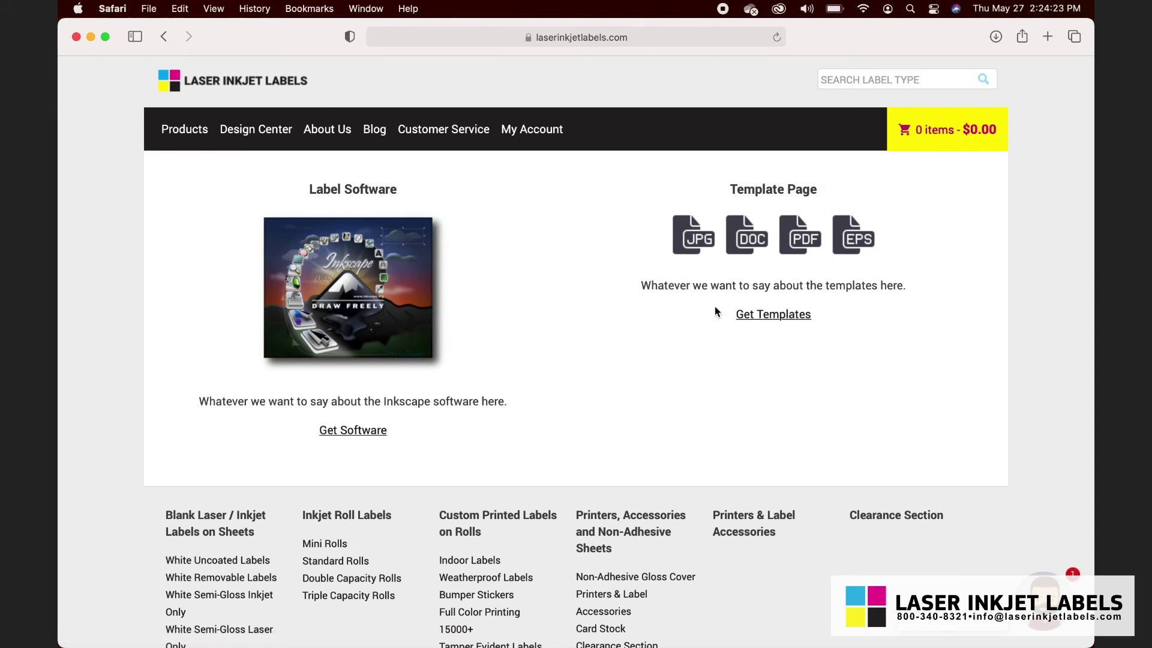
{"action": "left_click", "coordinate": [774, 316]}
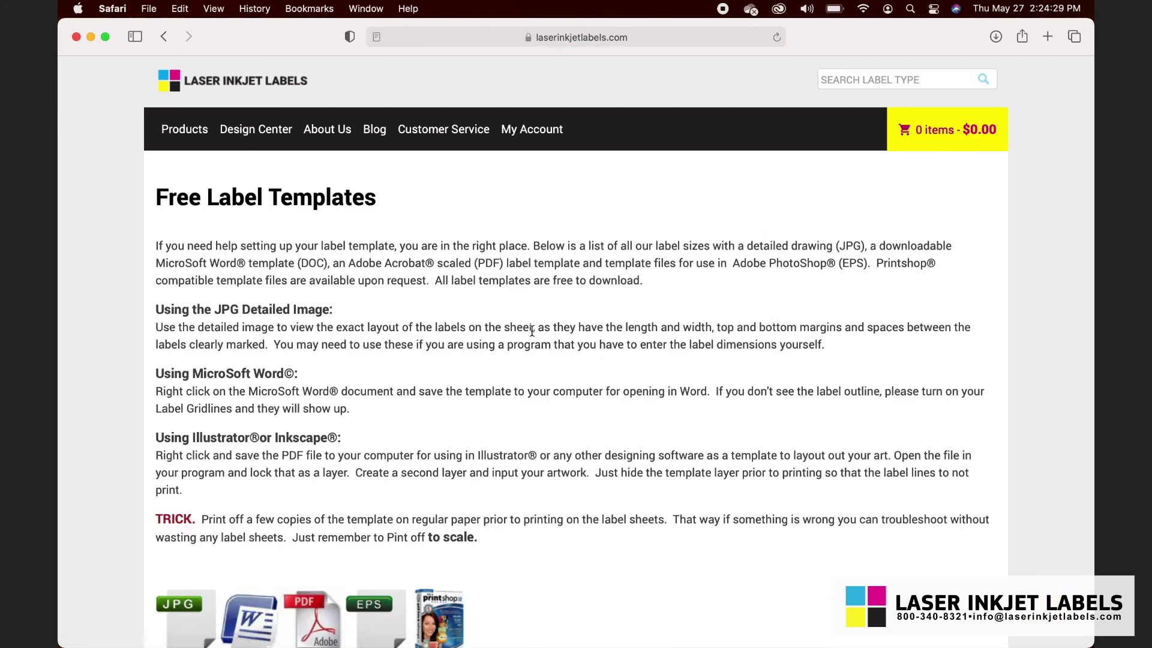
Scroll the template table down to the 3520SQ (3 1/2 x 2) row and its .doc link.
{"action": "scroll", "coordinate": [514, 365], "scroll_direction": "down", "scroll_amount": 5}
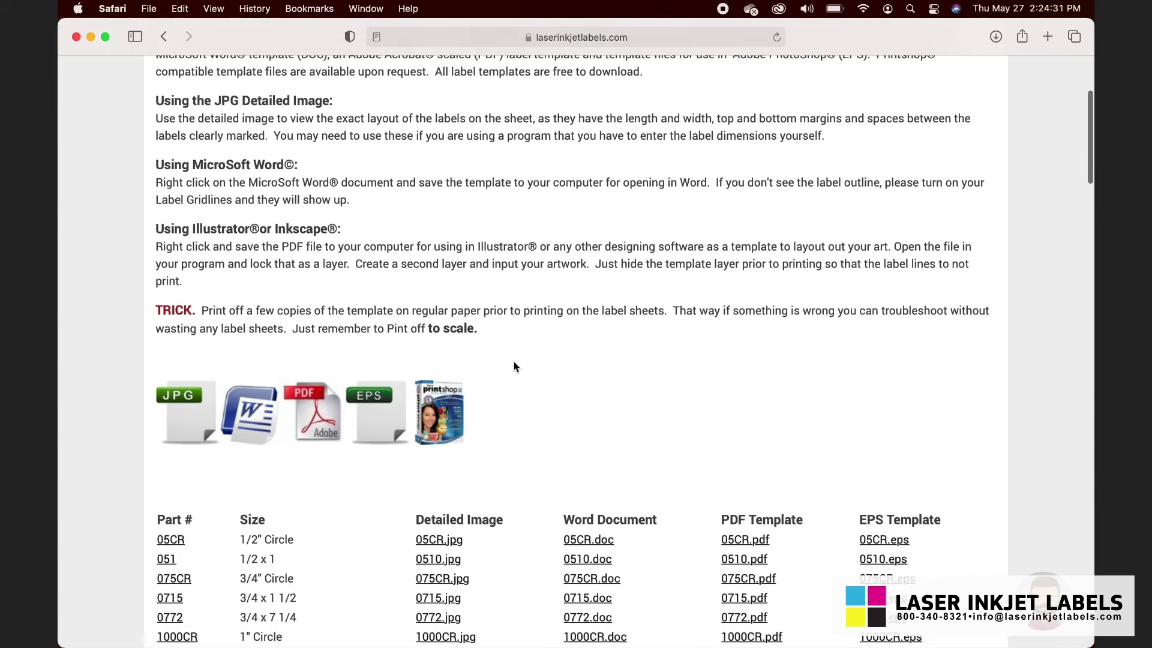
{"action": "scroll", "coordinate": [514, 366], "scroll_direction": "down", "scroll_amount": 20}
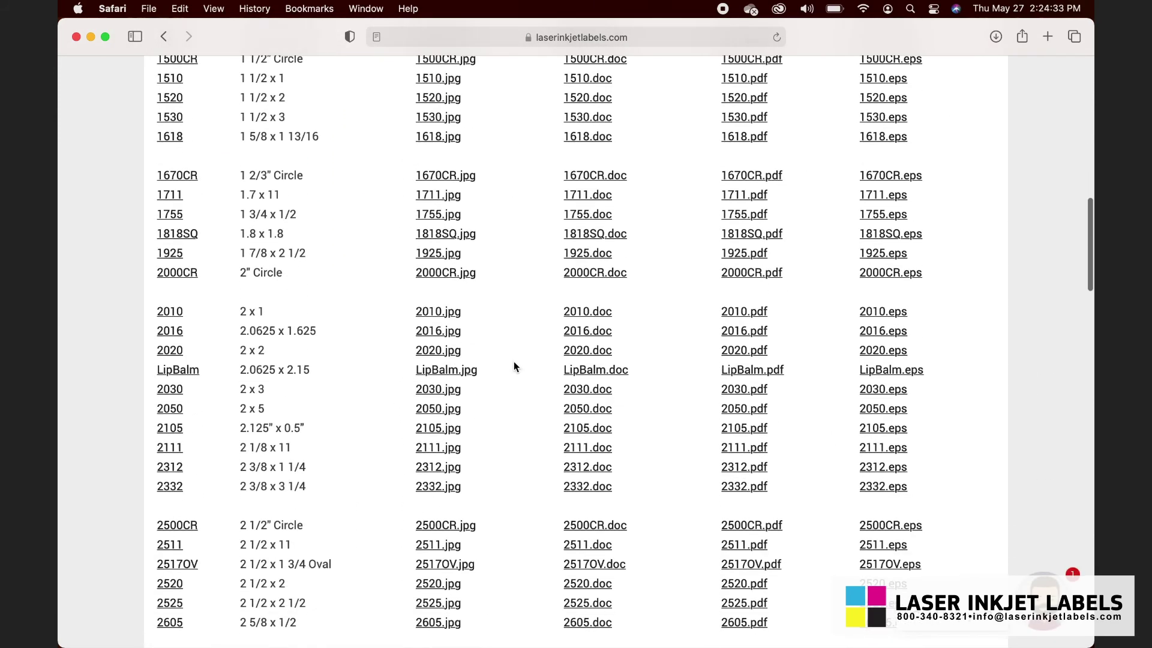
{"action": "scroll", "coordinate": [514, 366], "scroll_direction": "down", "scroll_amount": 15}
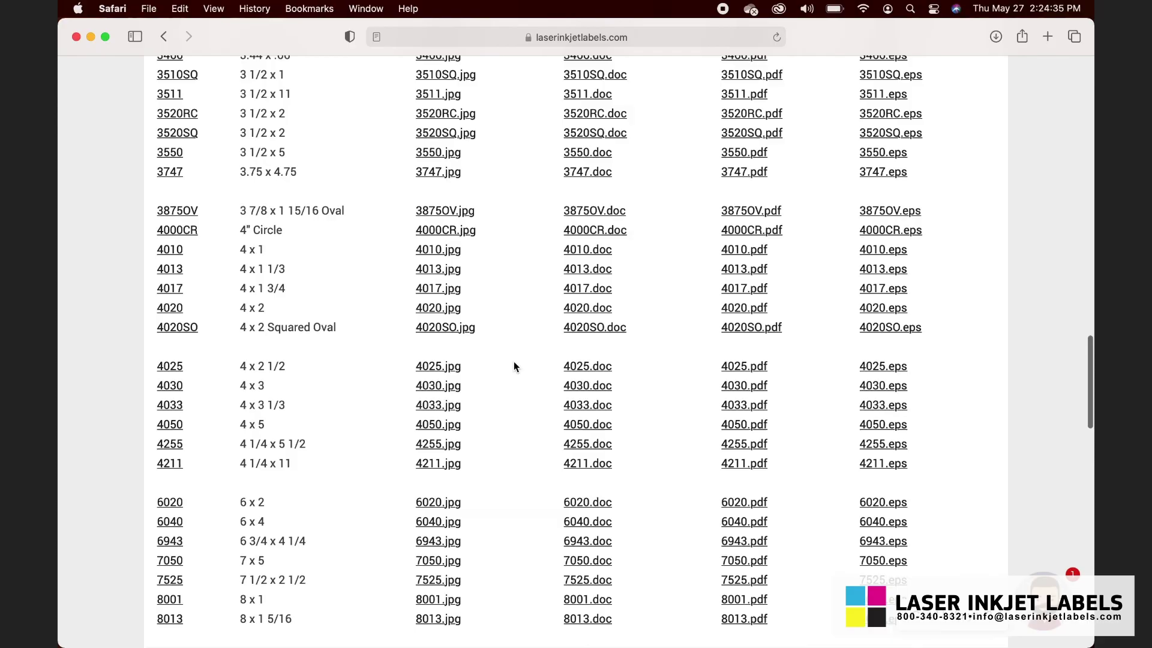
{"action": "scroll", "coordinate": [514, 363], "scroll_direction": "up", "scroll_amount": 6}
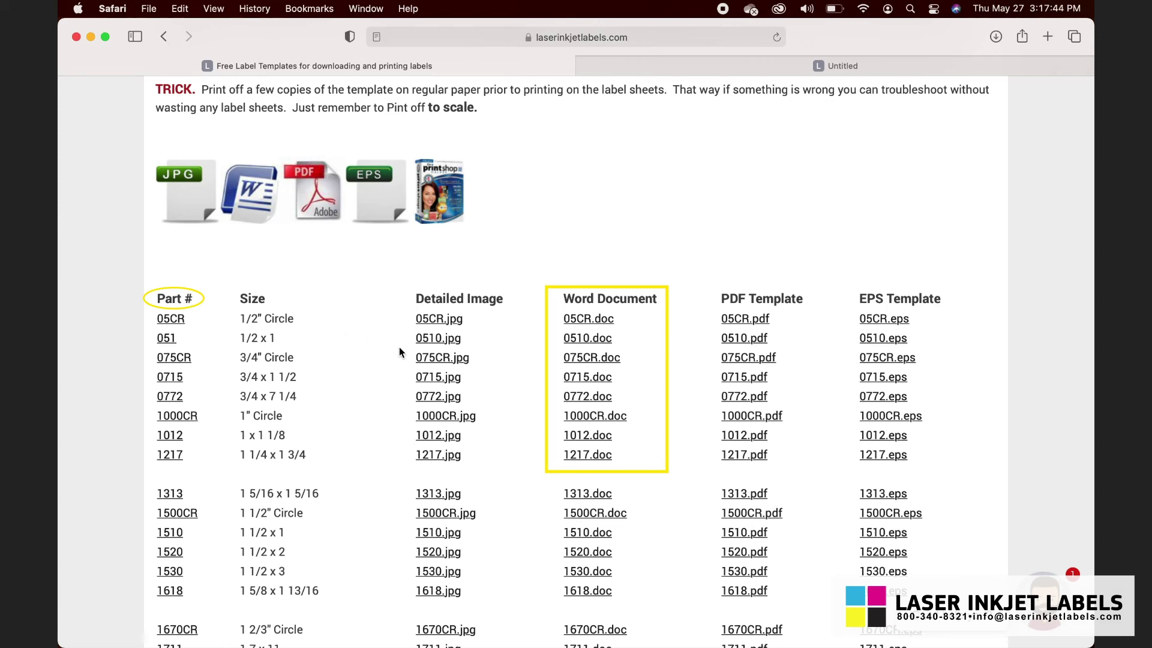
{"action": "scroll", "coordinate": [398, 347], "scroll_direction": "down", "scroll_amount": 10}
{"action": "scroll", "coordinate": [398, 347], "scroll_direction": "up", "scroll_amount": 9}
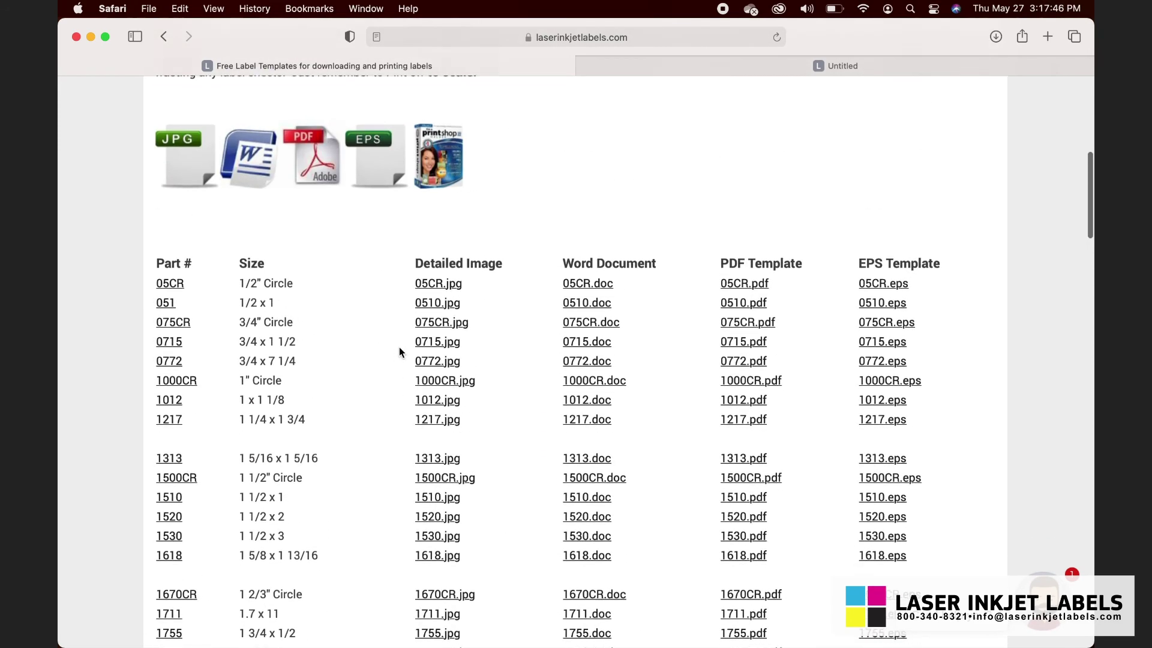
{"action": "scroll", "coordinate": [629, 279], "scroll_direction": "down", "scroll_amount": 10}
{"action": "scroll", "coordinate": [630, 281], "scroll_direction": "down", "scroll_amount": 6}
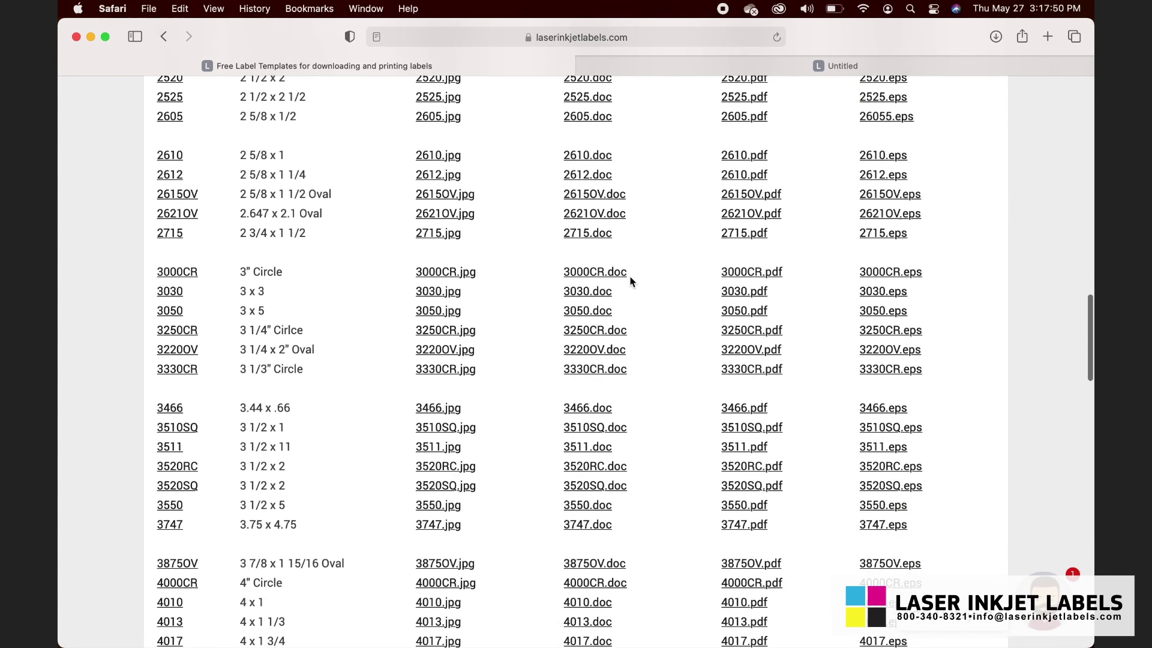
{"action": "scroll", "coordinate": [630, 281], "scroll_direction": "down", "scroll_amount": 2}
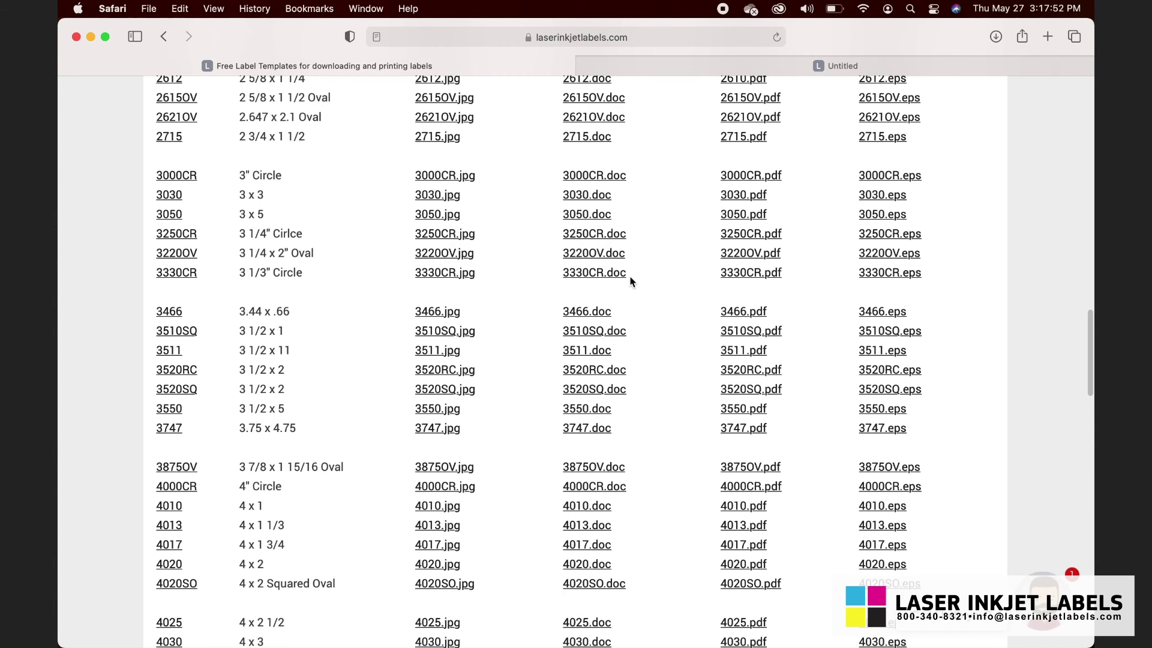
Download 3520SQ.doc as 3520sq.doc into the Desktop's Word Templates folder.
{"action": "right_click", "coordinate": [587, 397]}
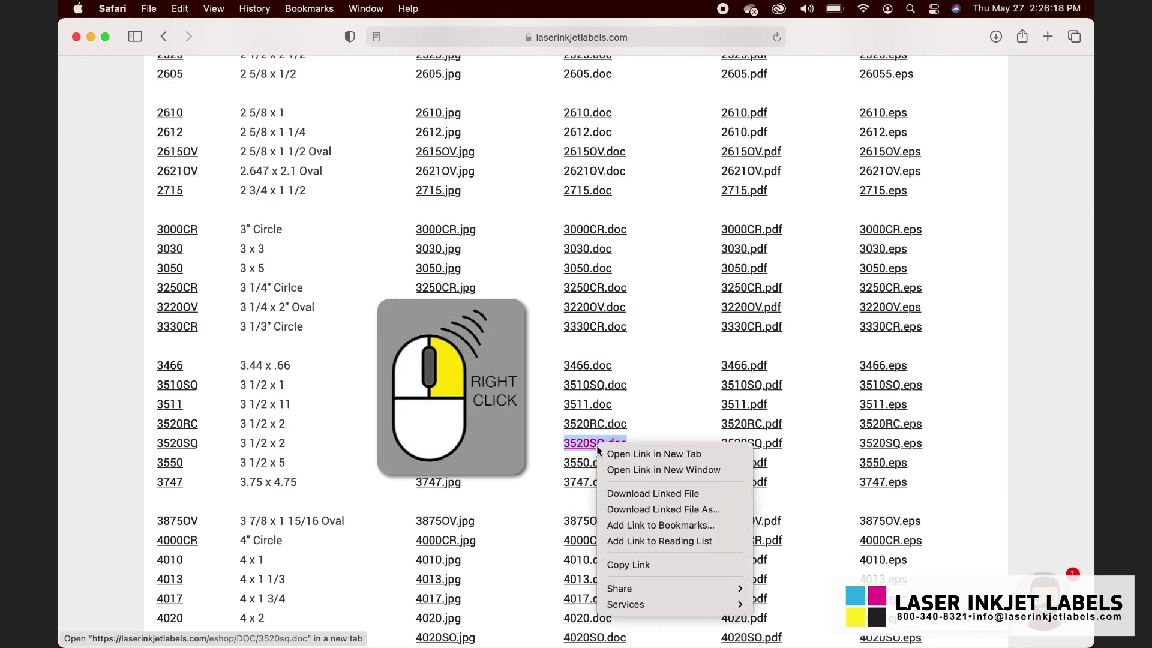
{"action": "left_click", "coordinate": [652, 509]}
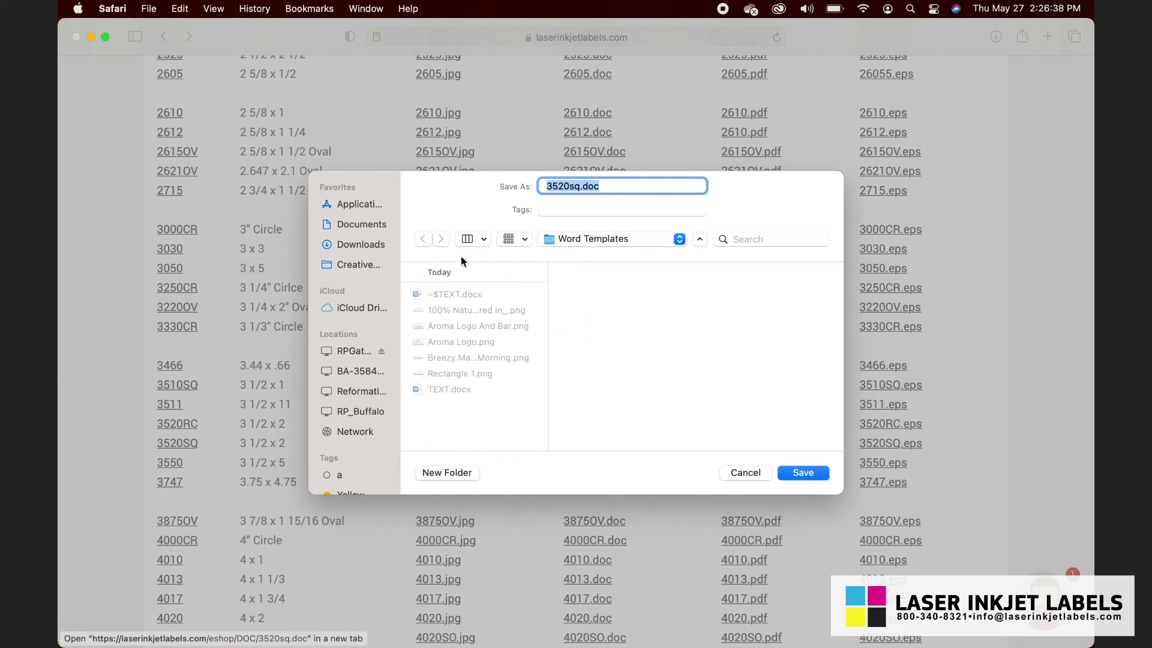
{"action": "left_click", "coordinate": [669, 239]}
{"action": "left_click", "coordinate": [603, 258]}
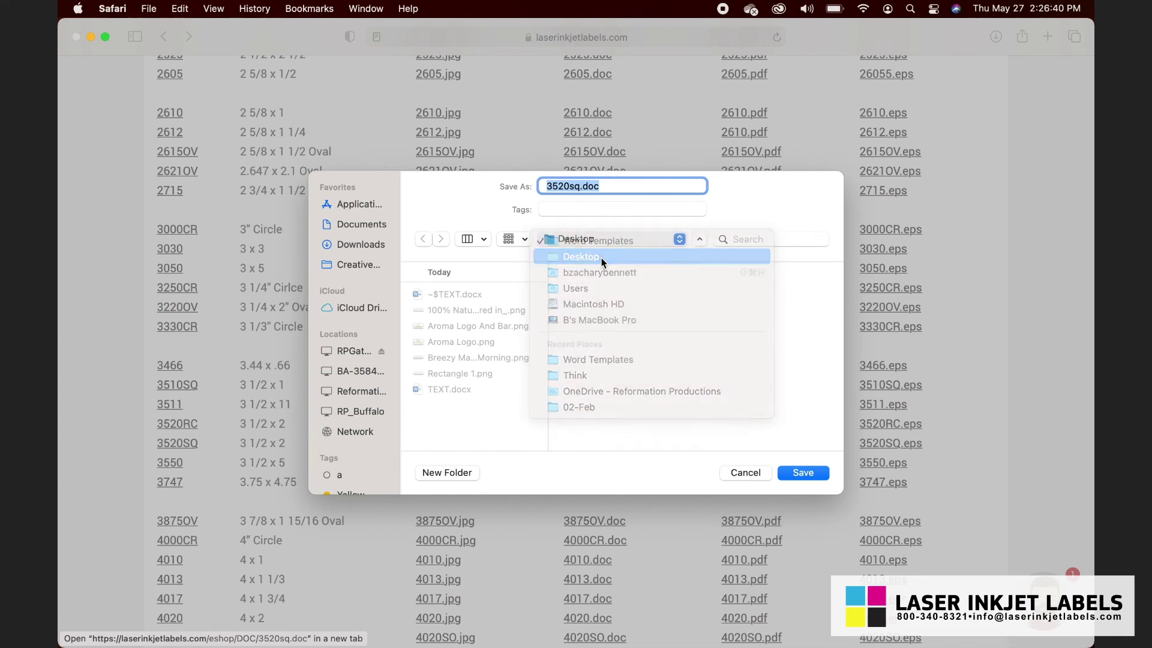
{"action": "left_click", "coordinate": [743, 327]}
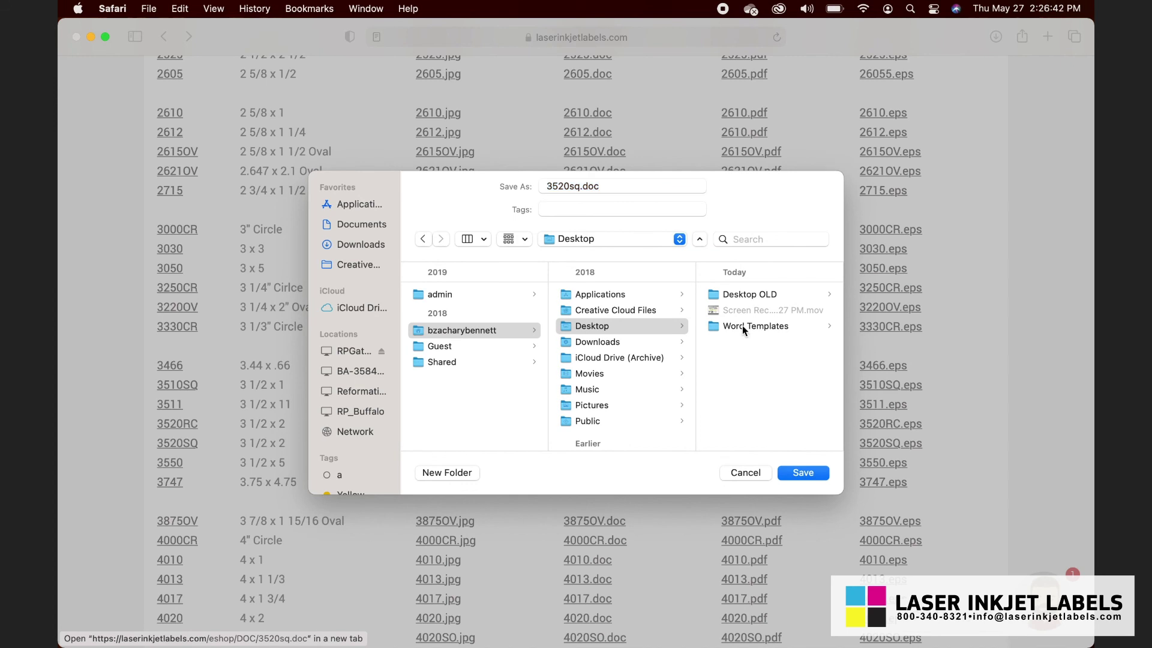
{"action": "left_click", "coordinate": [803, 473]}
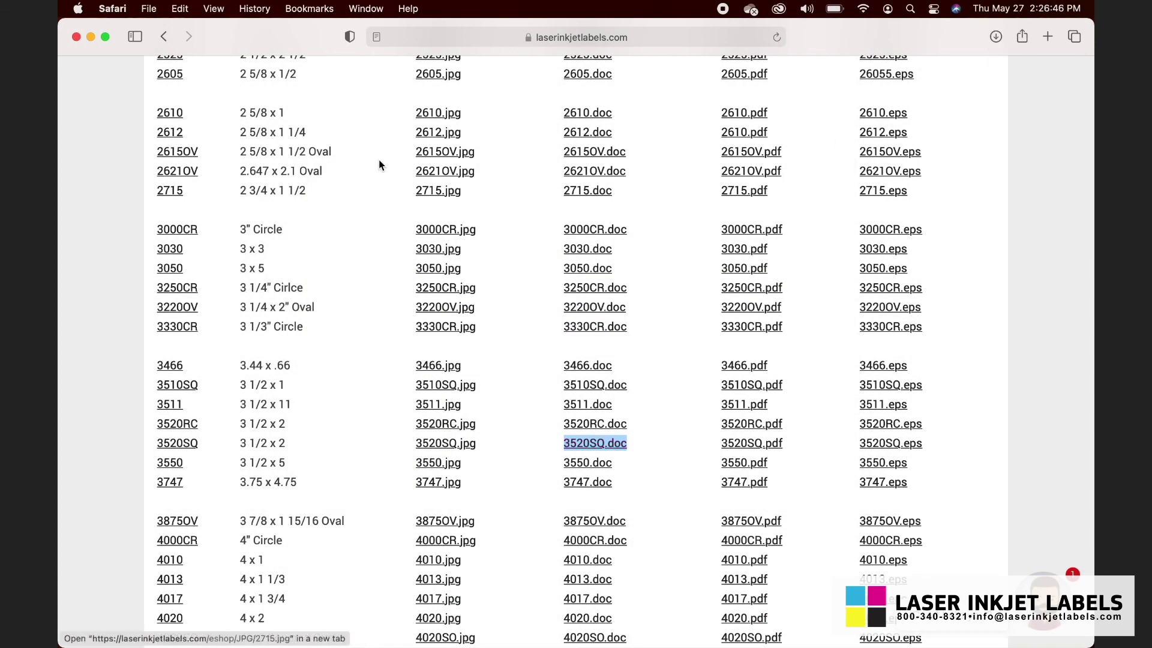
Minimize Safari and open 3520sq.doc from the Desktop's Word Templates folder.
{"action": "left_click", "coordinate": [92, 38]}
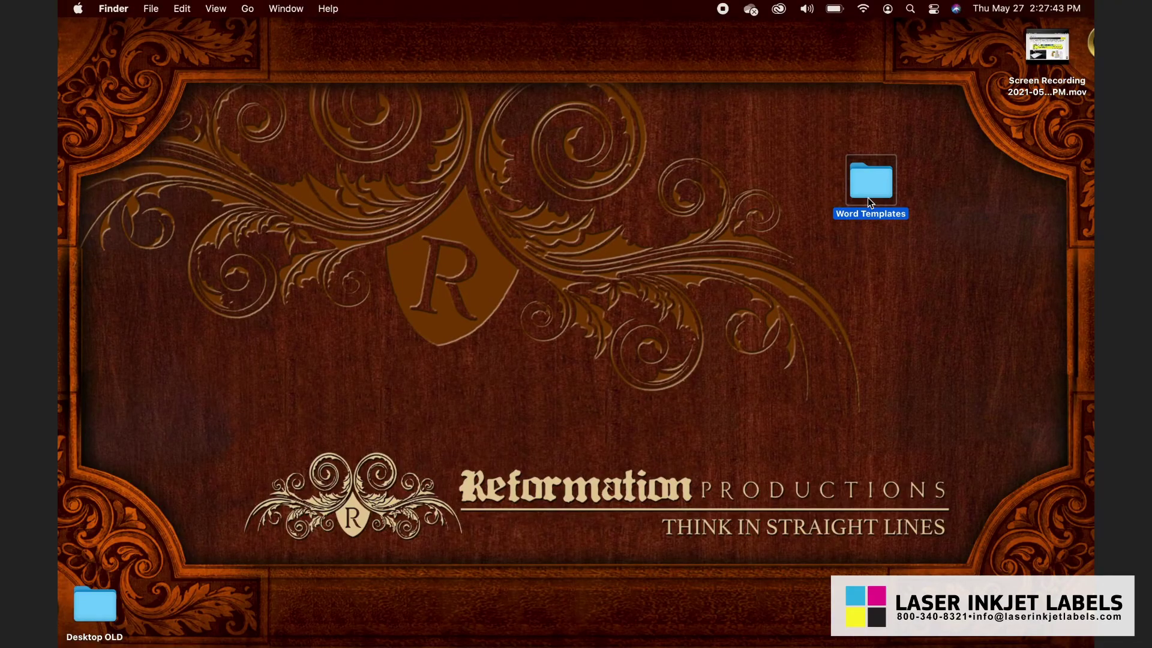
{"action": "double_click", "coordinate": [867, 197]}
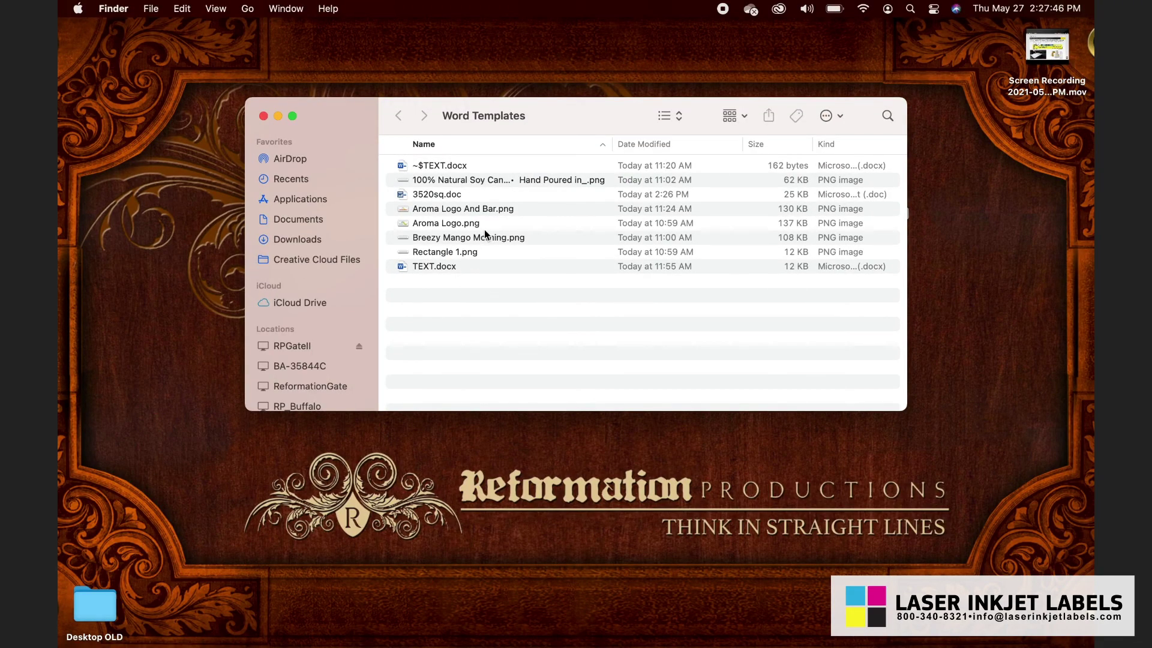
{"action": "double_click", "coordinate": [432, 195]}
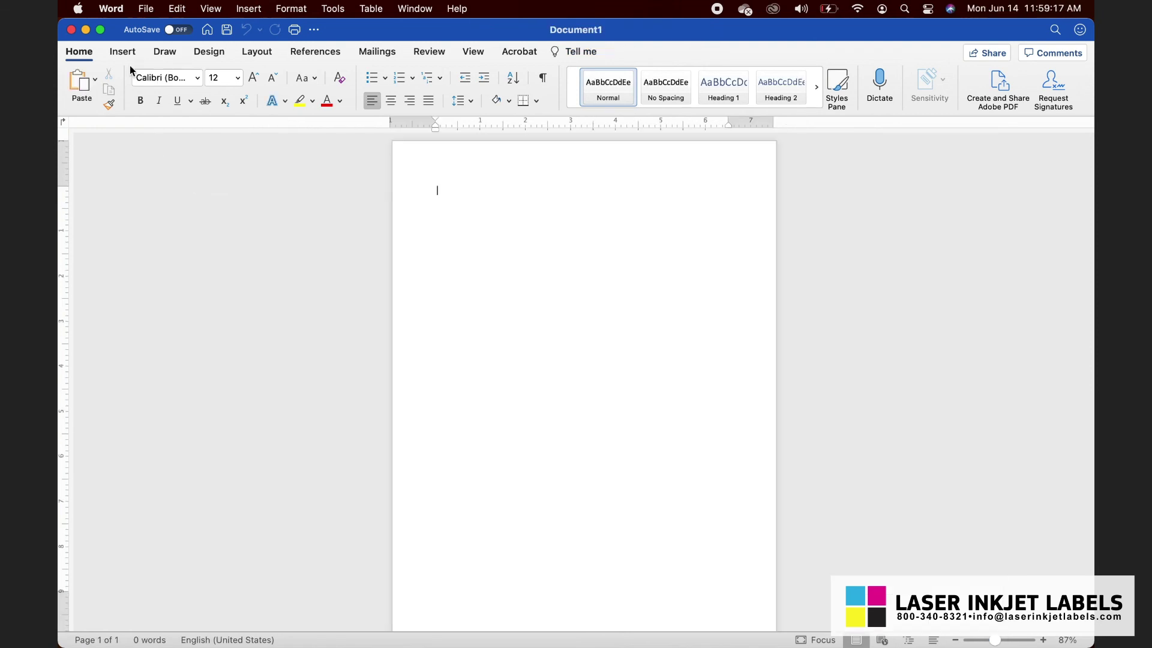
Open 3520sq.doc from the Word Templates folder using File > Open.
{"action": "left_click", "coordinate": [147, 9]}
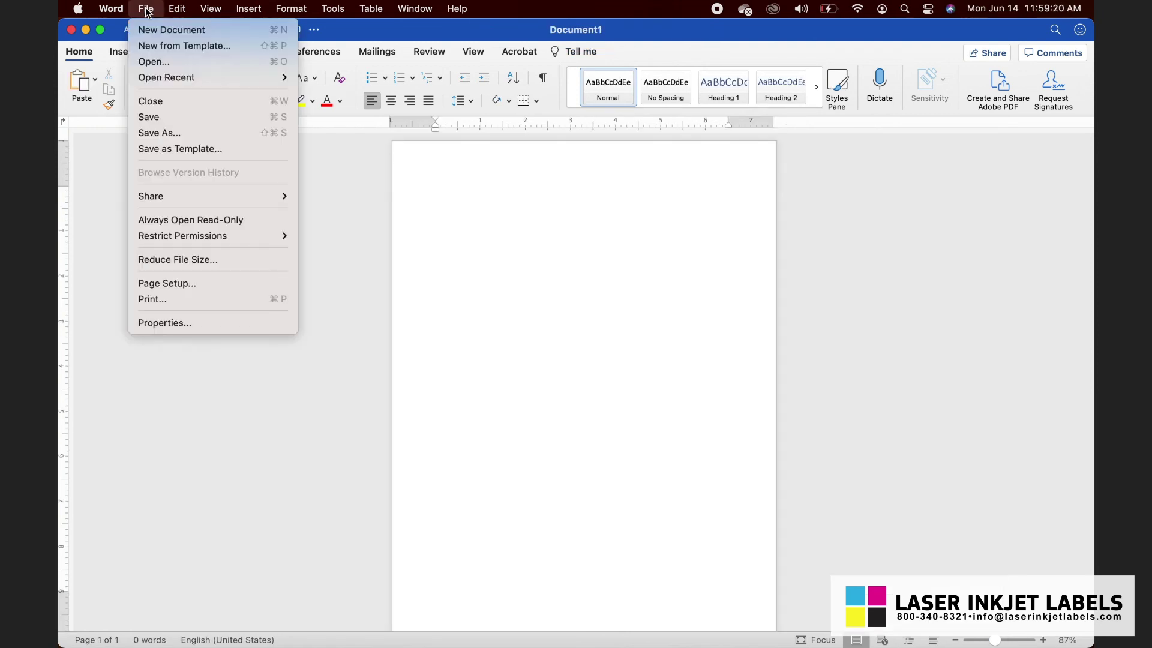
{"action": "left_click", "coordinate": [158, 61]}
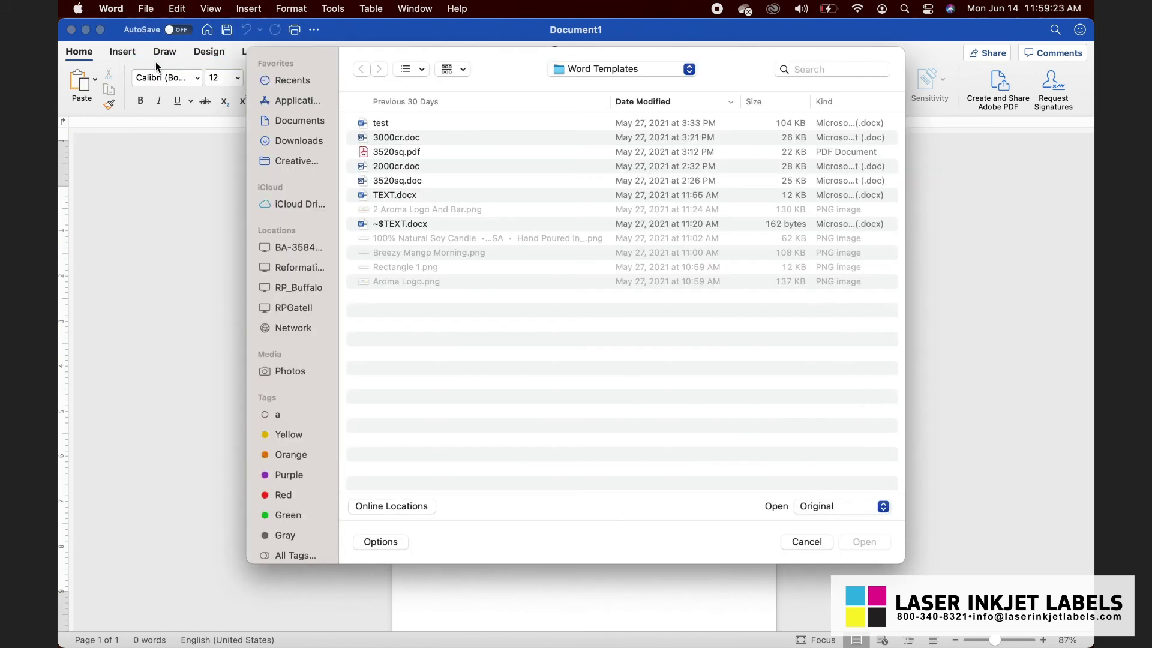
{"action": "left_click", "coordinate": [412, 181]}
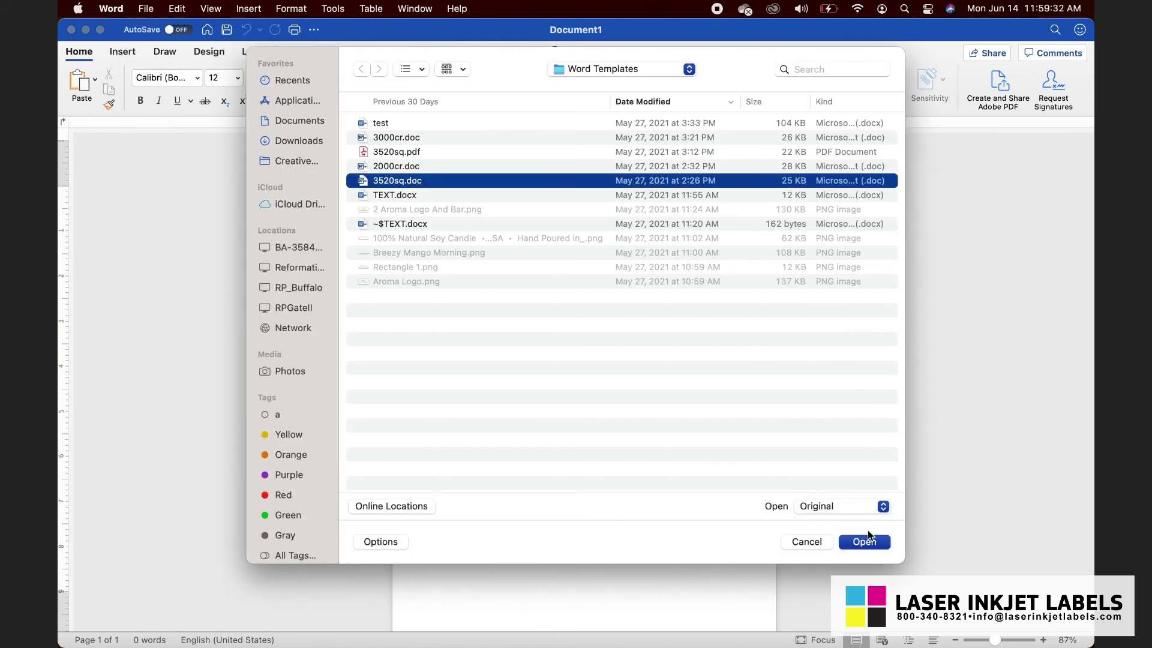
{"action": "left_click", "coordinate": [869, 542]}
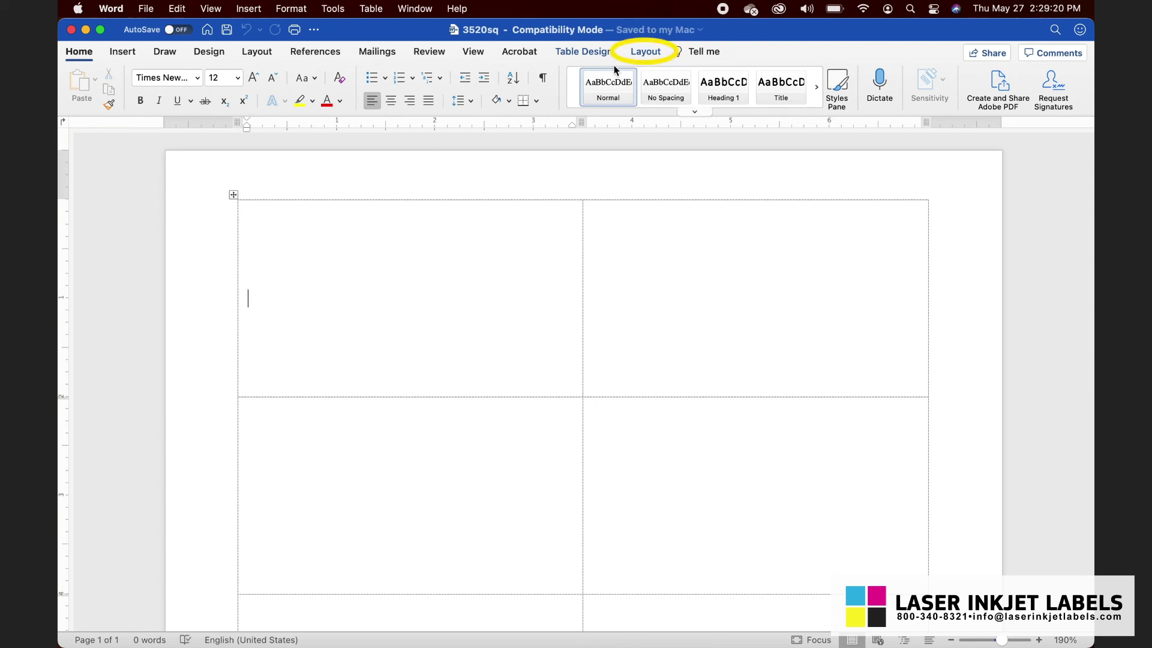
Toggle table View Gridlines off and back on, and search 'view gridlines' in Tell Me.
{"action": "left_click", "coordinate": [636, 53]}
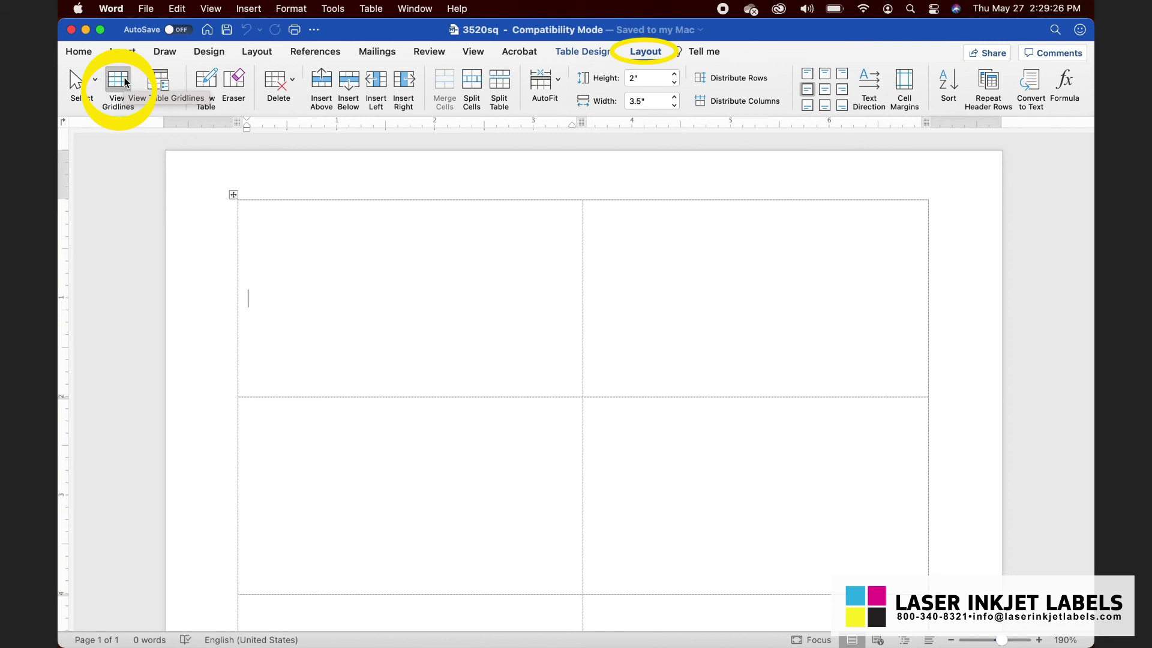
{"action": "left_click", "coordinate": [125, 83]}
{"action": "left_click", "coordinate": [115, 85]}
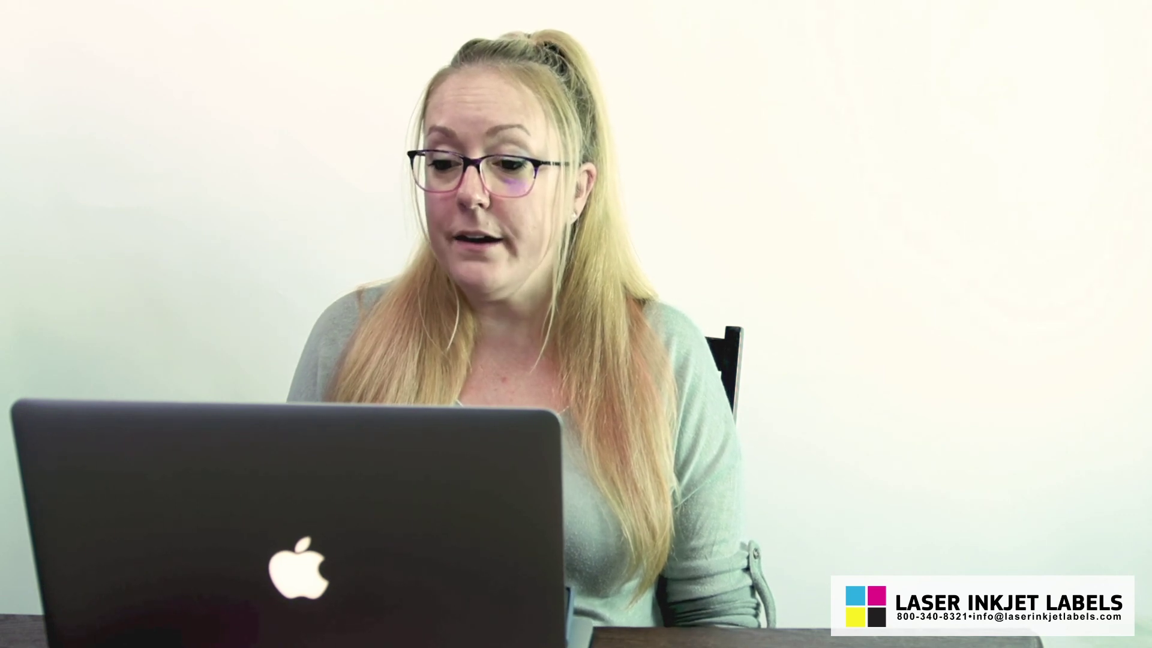
{"action": "type", "text": "view grid"}
{"action": "type", "text": "lines"}
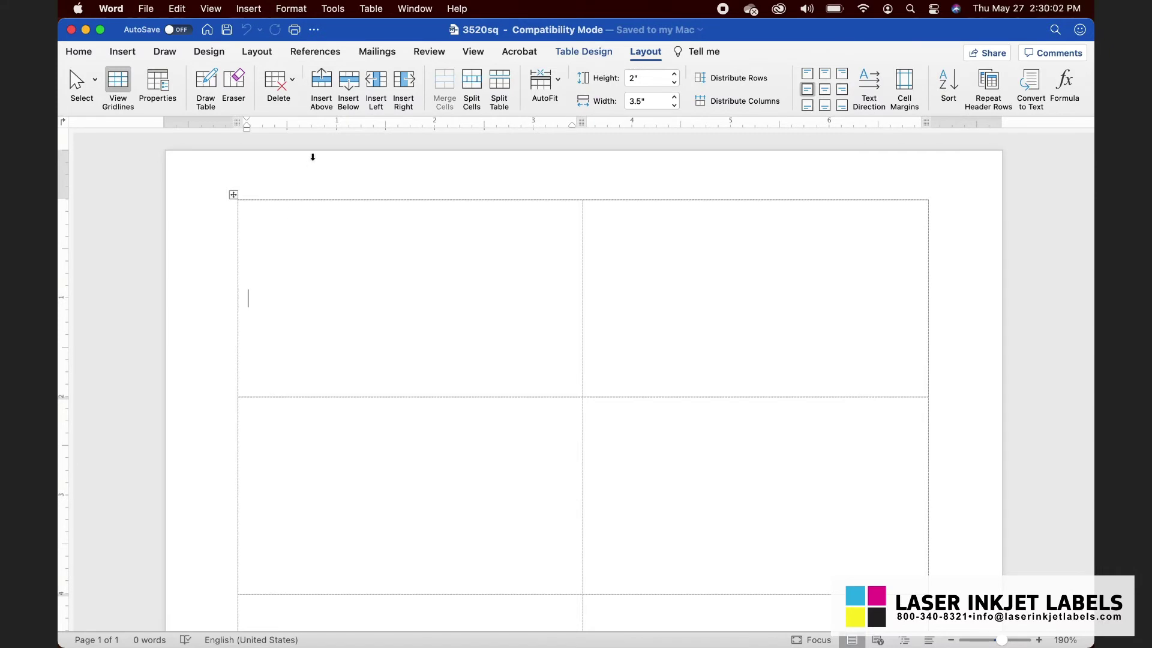
Switch Word to Print Layout view, then open the 3520SQ detailed image in Safari.
{"action": "left_click", "coordinate": [468, 55]}
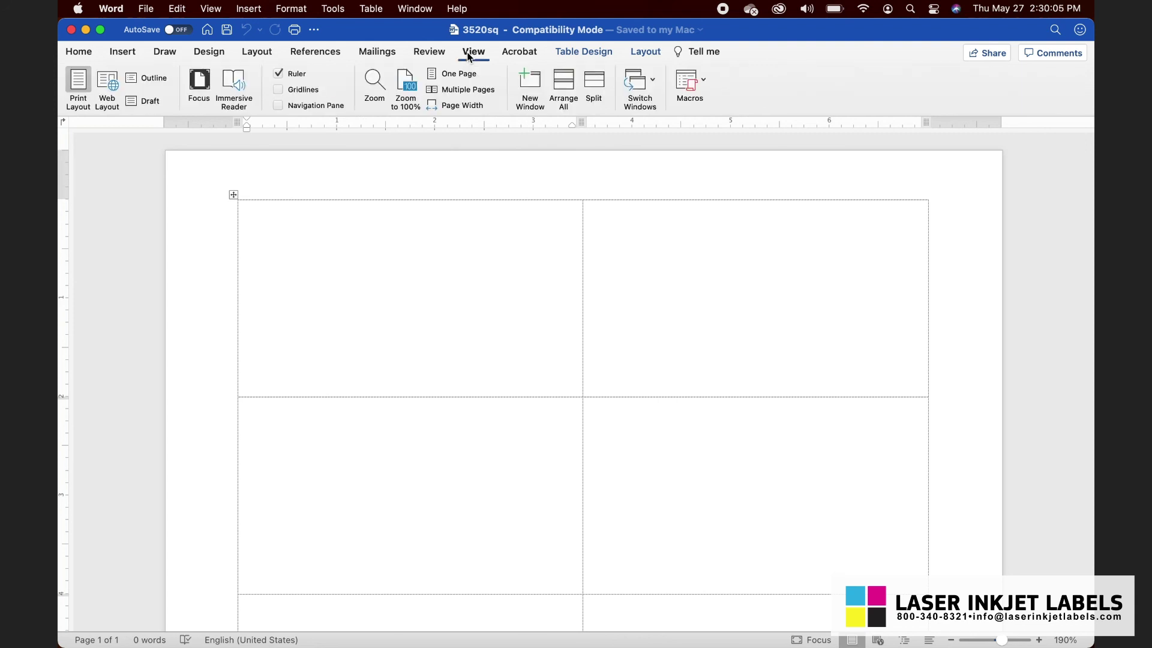
{"action": "left_click", "coordinate": [81, 103]}
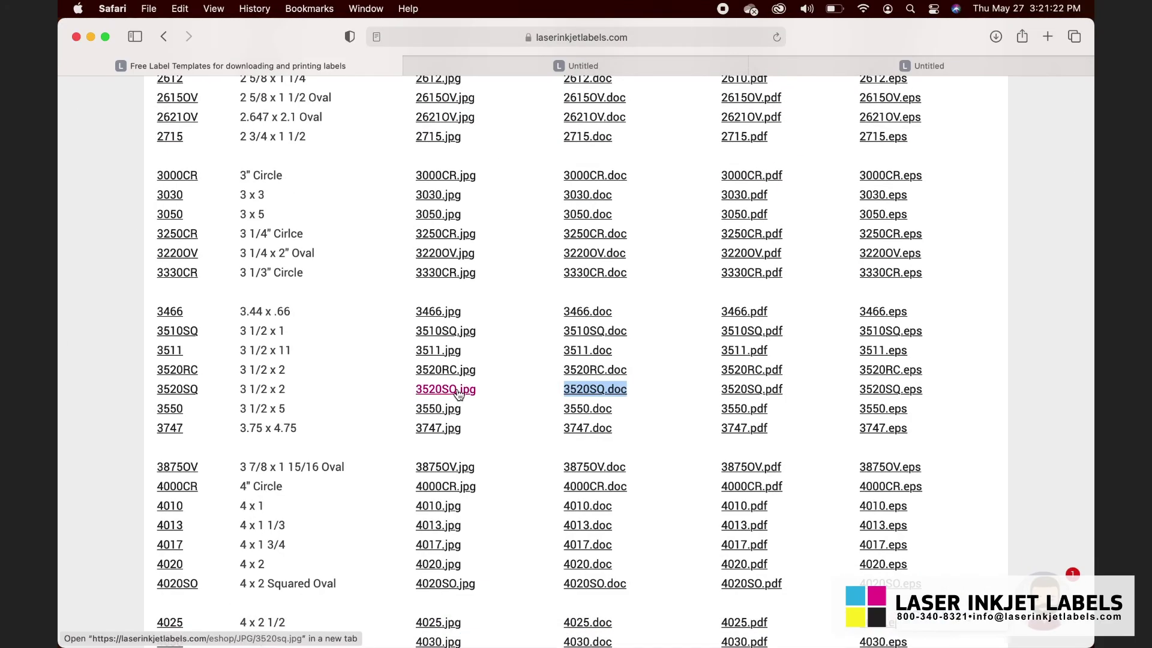
{"action": "left_click", "coordinate": [458, 393], "text": "super"}
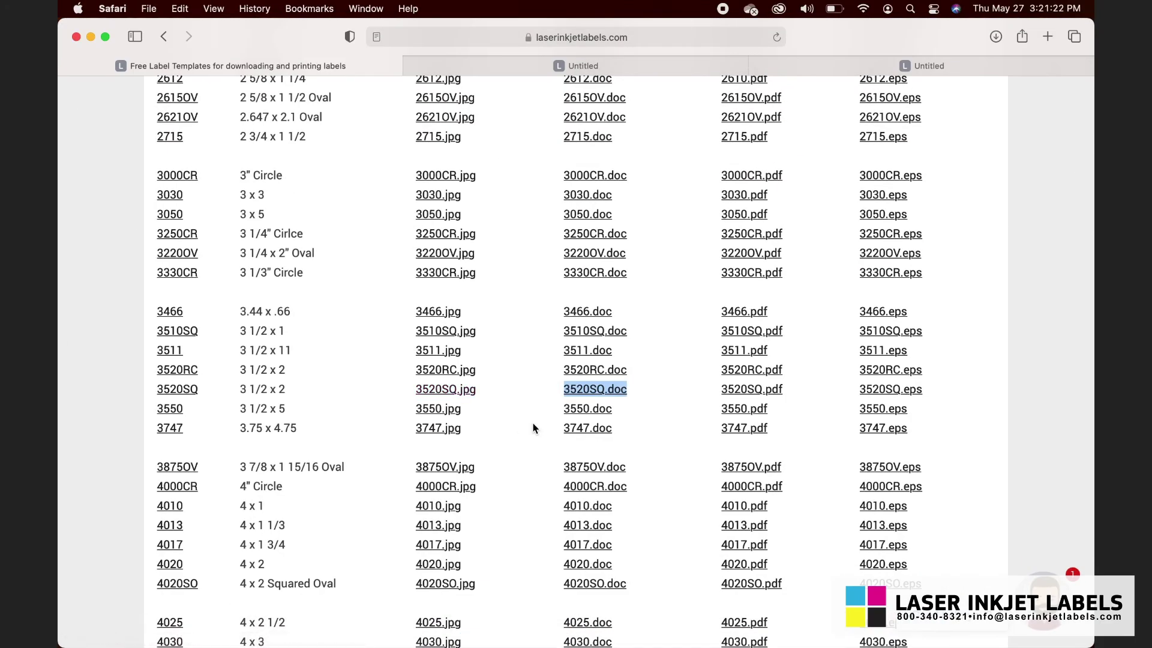
Save the 3000CR.doc 3" Circle template, then minimize Safari to show Word.
{"action": "scroll", "coordinate": [522, 396], "scroll_direction": "down", "scroll_amount": 4}
{"action": "scroll", "coordinate": [522, 391], "scroll_direction": "up", "scroll_amount": 6}
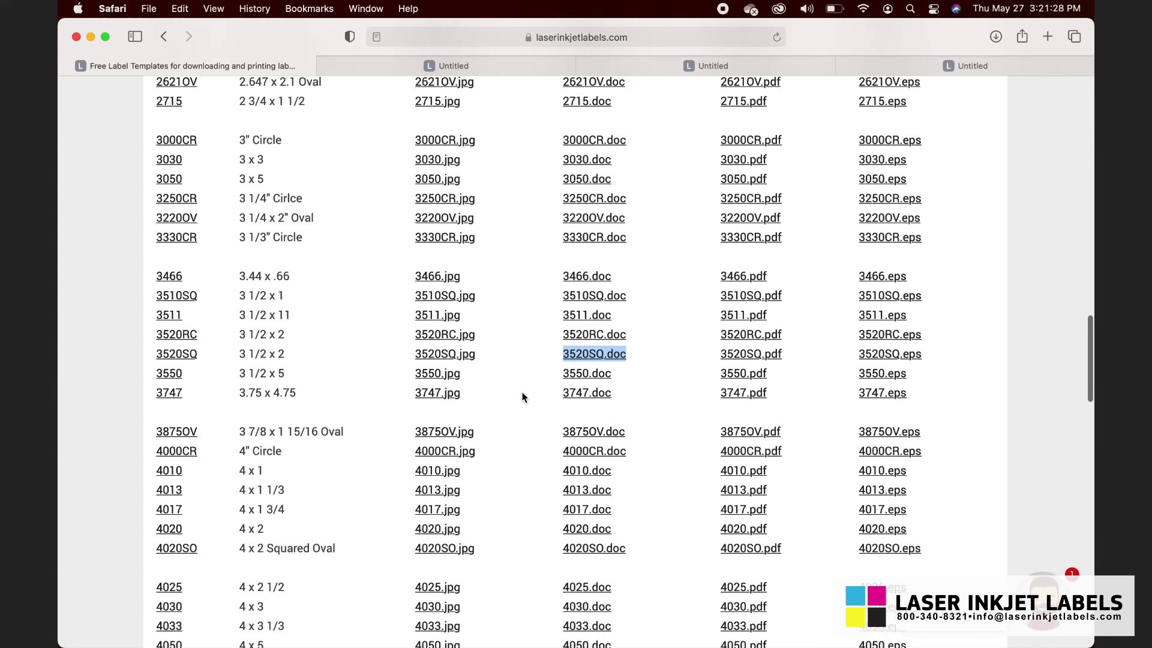
{"action": "right_click", "coordinate": [581, 255]}
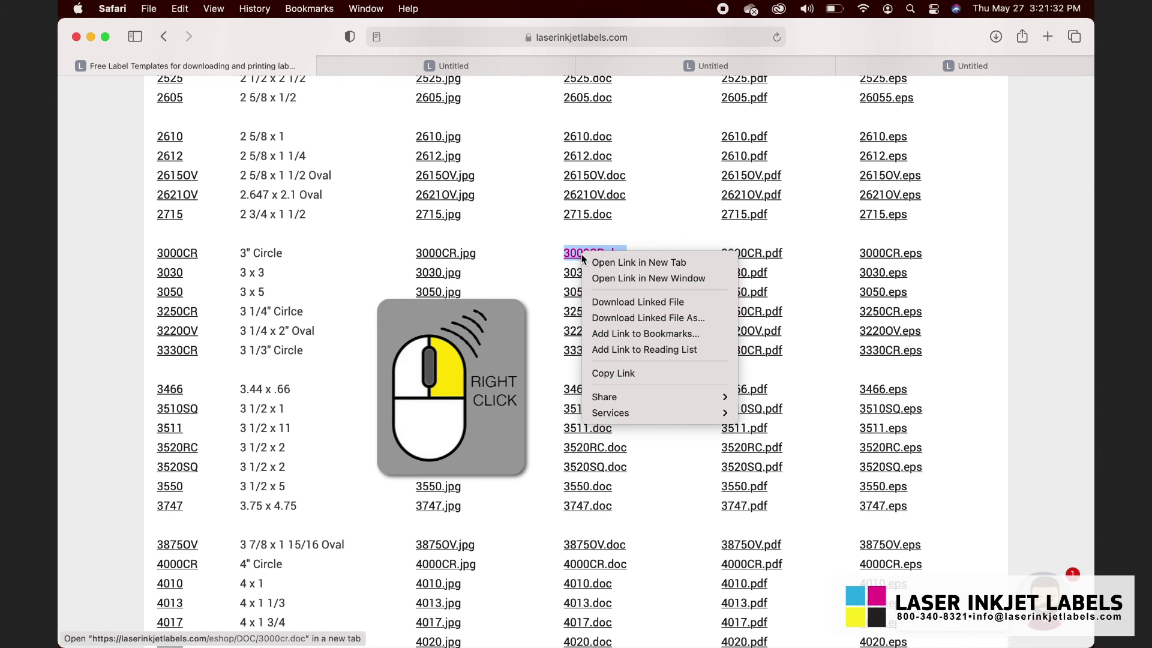
{"action": "left_click", "coordinate": [606, 319]}
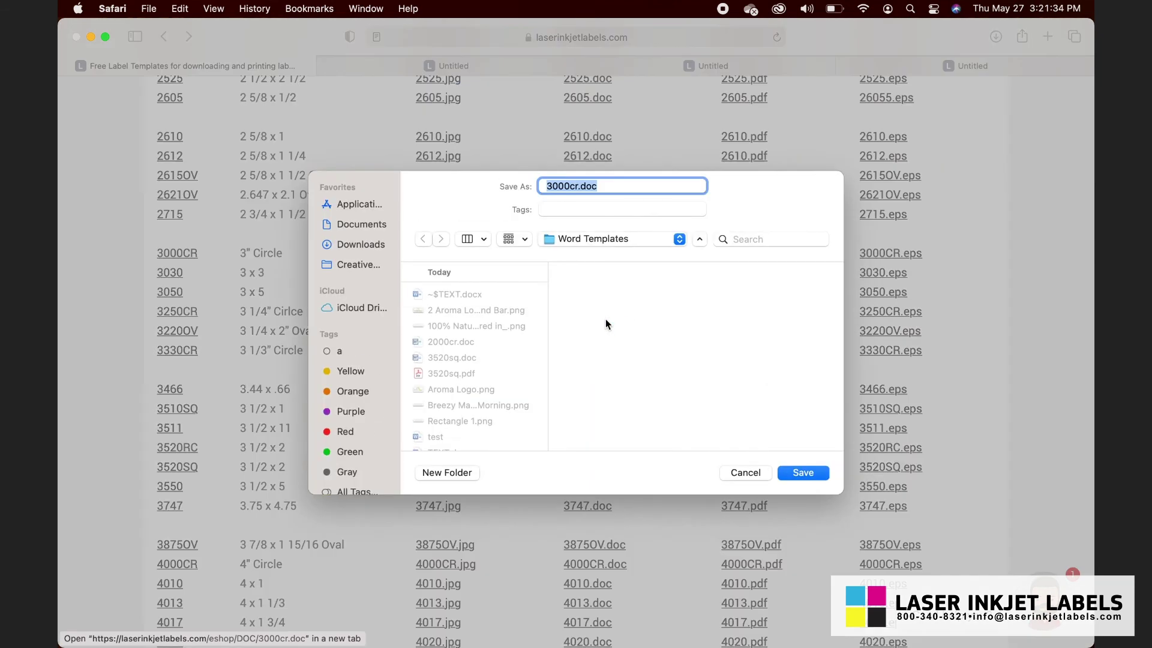
{"action": "left_click", "coordinate": [802, 473]}
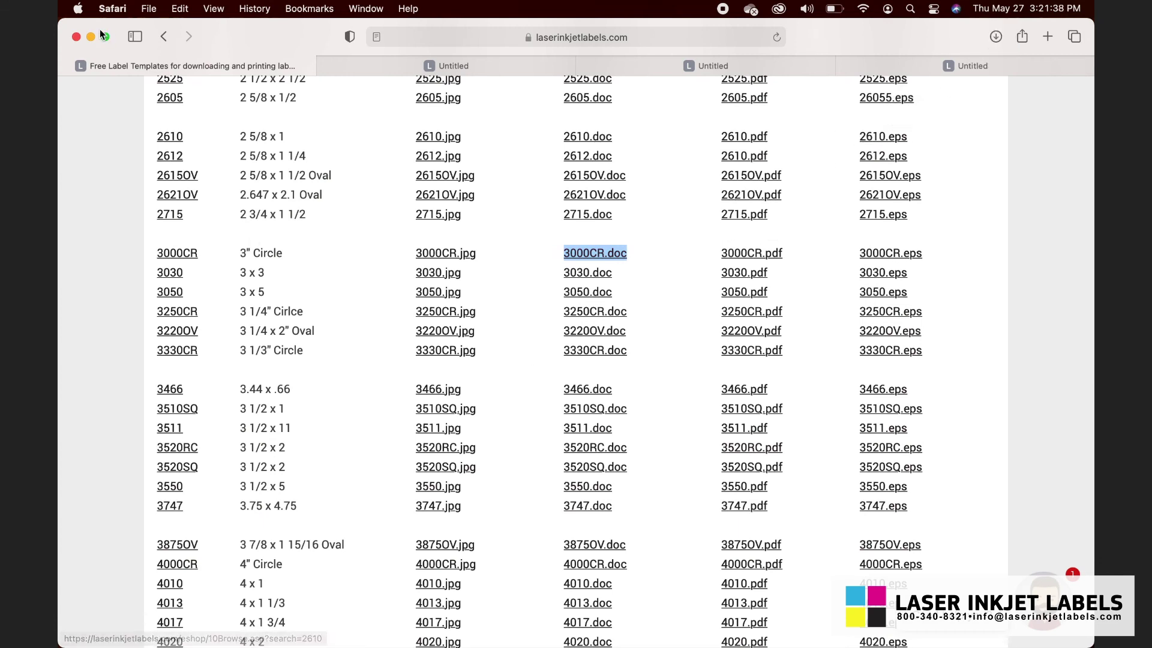
{"action": "left_click", "coordinate": [92, 34]}
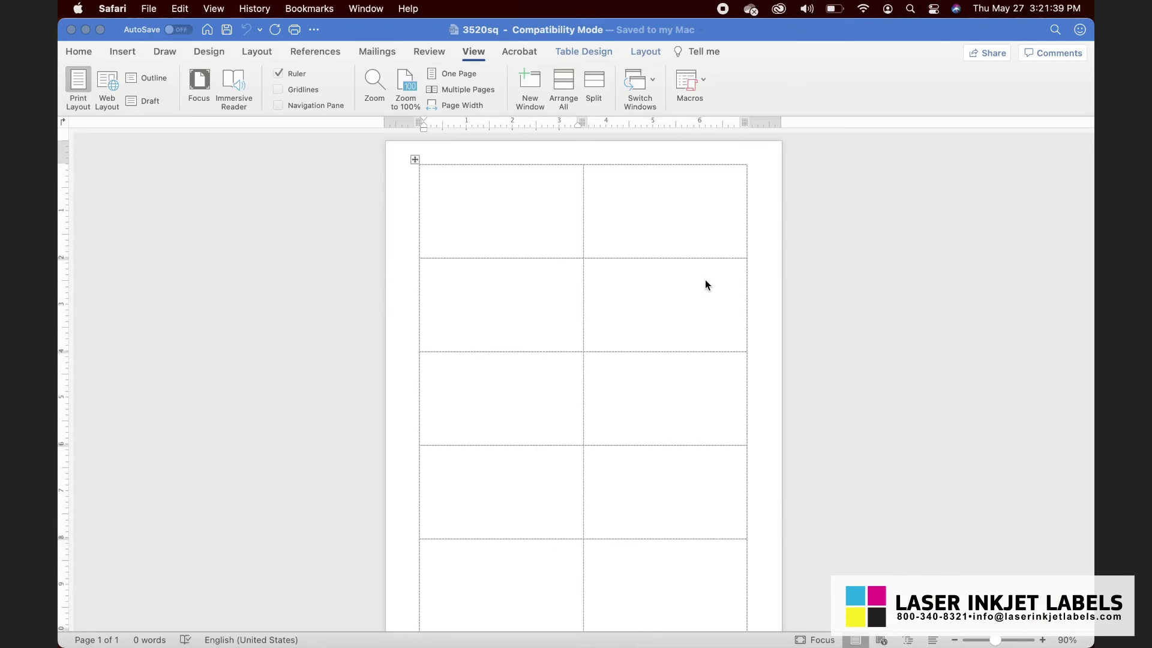
Minimize Word and open 3000cr.doc from the Word Templates folder.
{"action": "left_click", "coordinate": [81, 33]}
{"action": "left_click", "coordinate": [84, 31]}
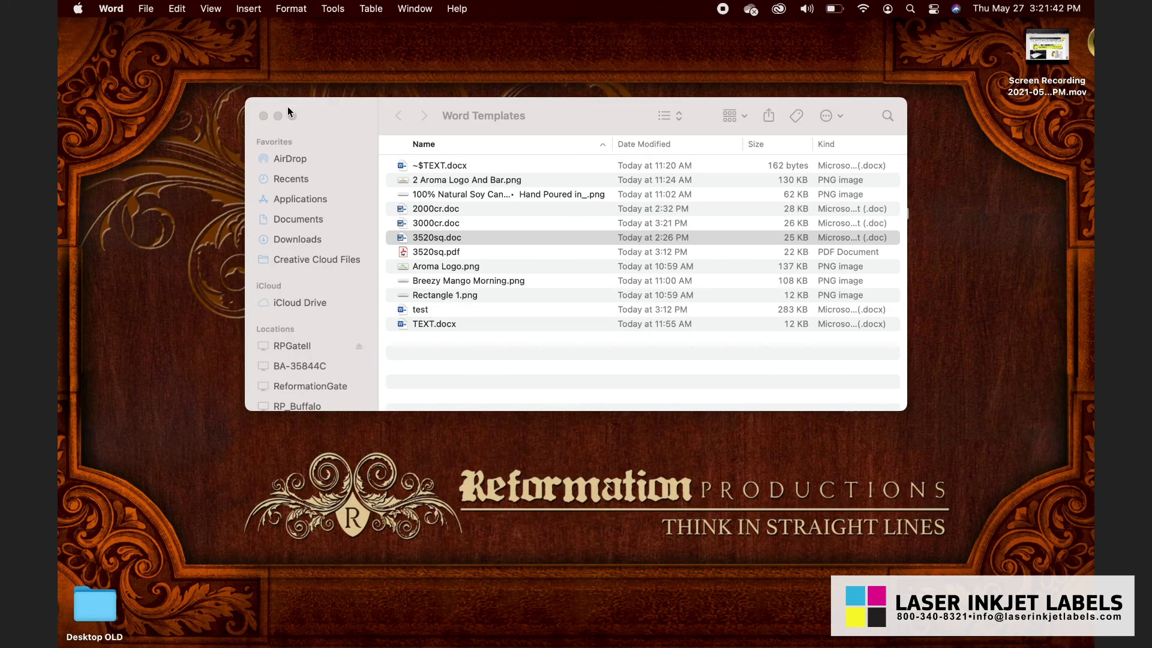
{"action": "double_click", "coordinate": [426, 223]}
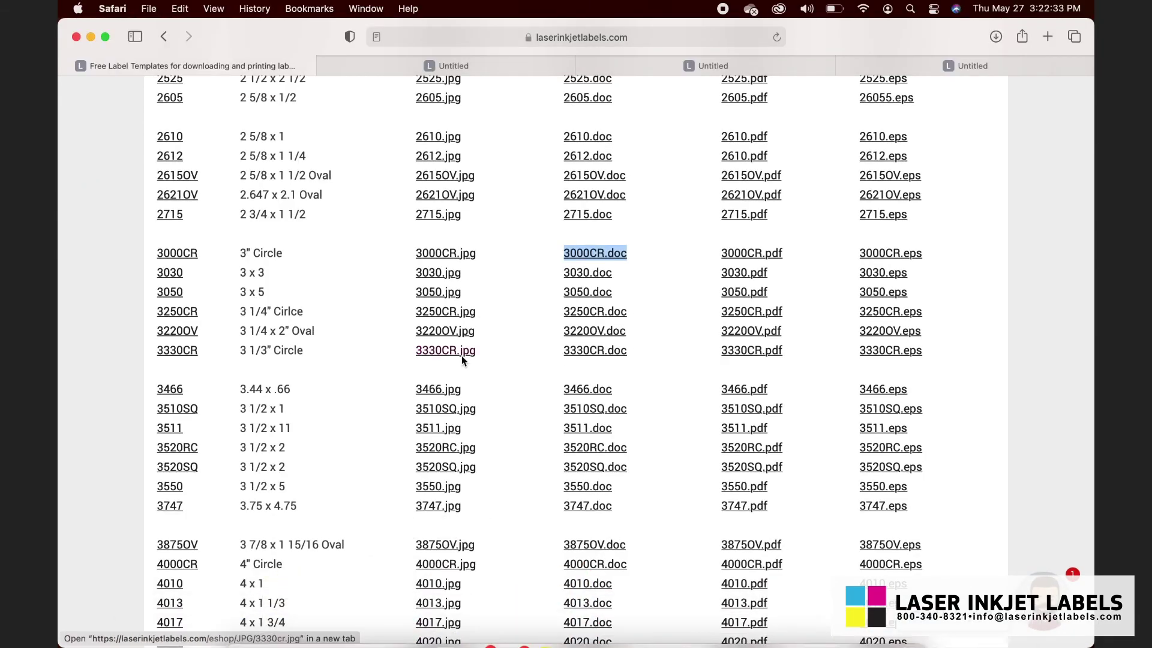
{"action": "scroll", "coordinate": [486, 320], "scroll_direction": "up", "scroll_amount": 10}
{"action": "scroll", "coordinate": [486, 320], "scroll_direction": "down", "scroll_amount": 6}
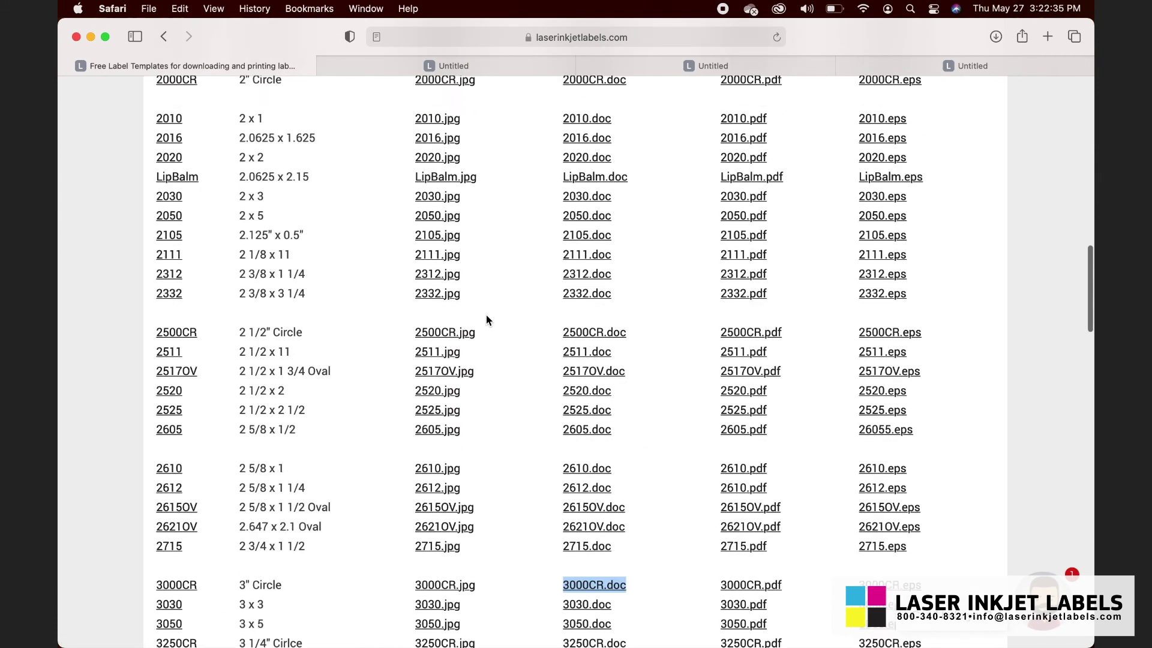
{"action": "scroll", "coordinate": [486, 320], "scroll_direction": "down", "scroll_amount": 3}
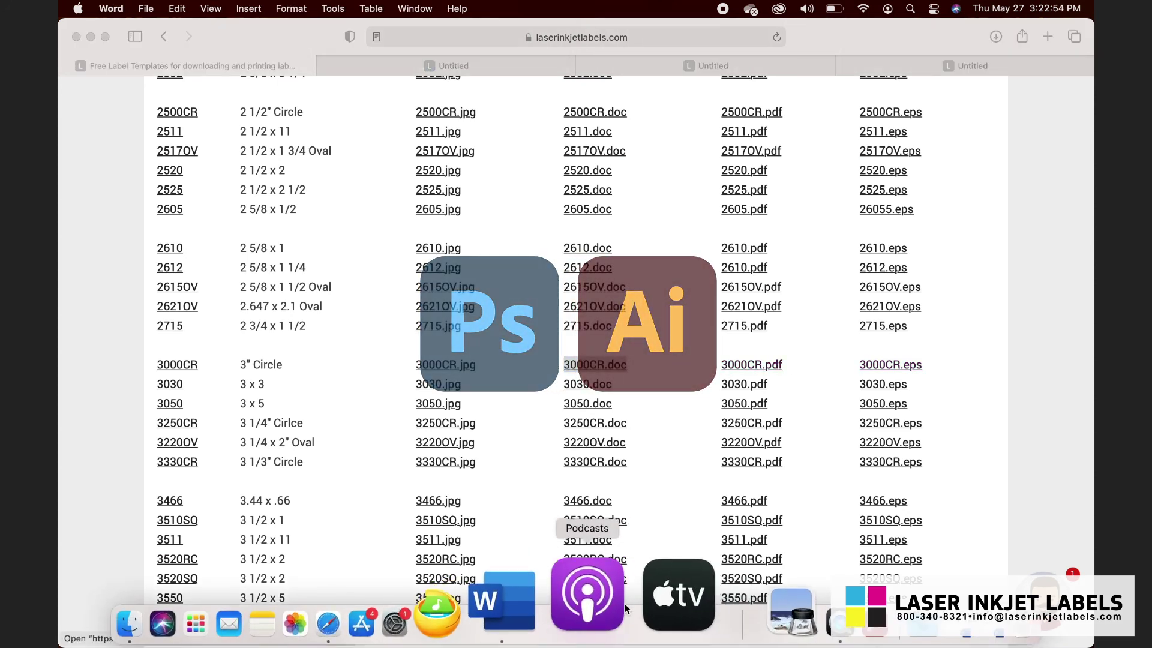
Bring the 3520sq window forward from the Dock and zoom it to 130%.
{"action": "right_click", "coordinate": [585, 591]}
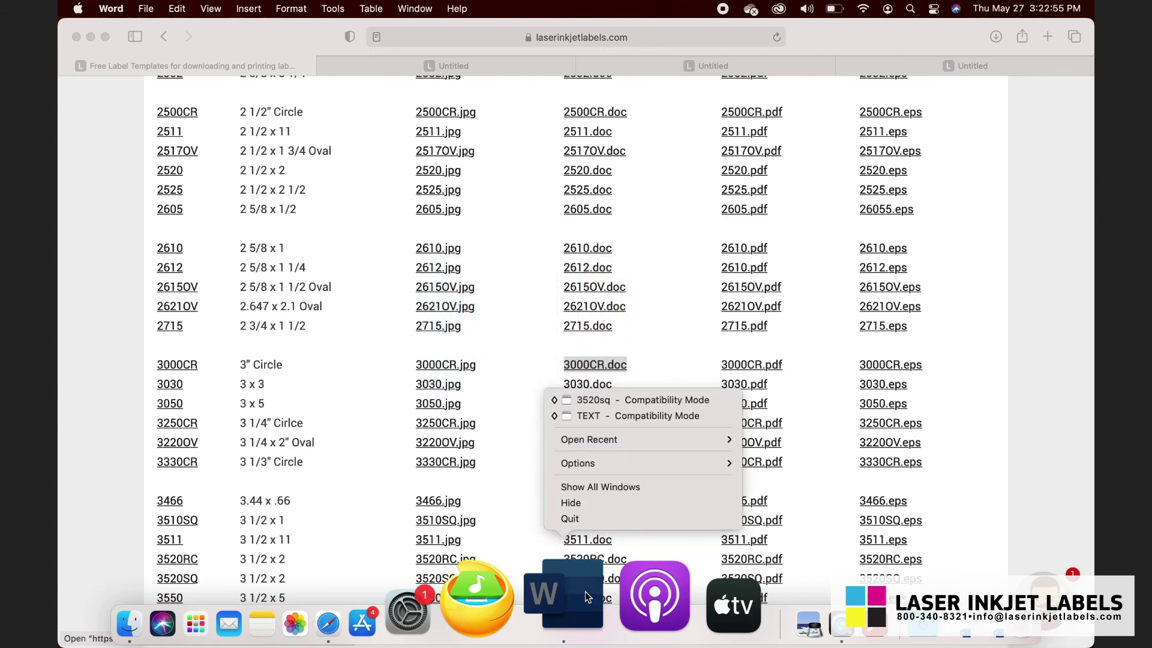
{"action": "left_click", "coordinate": [632, 402]}
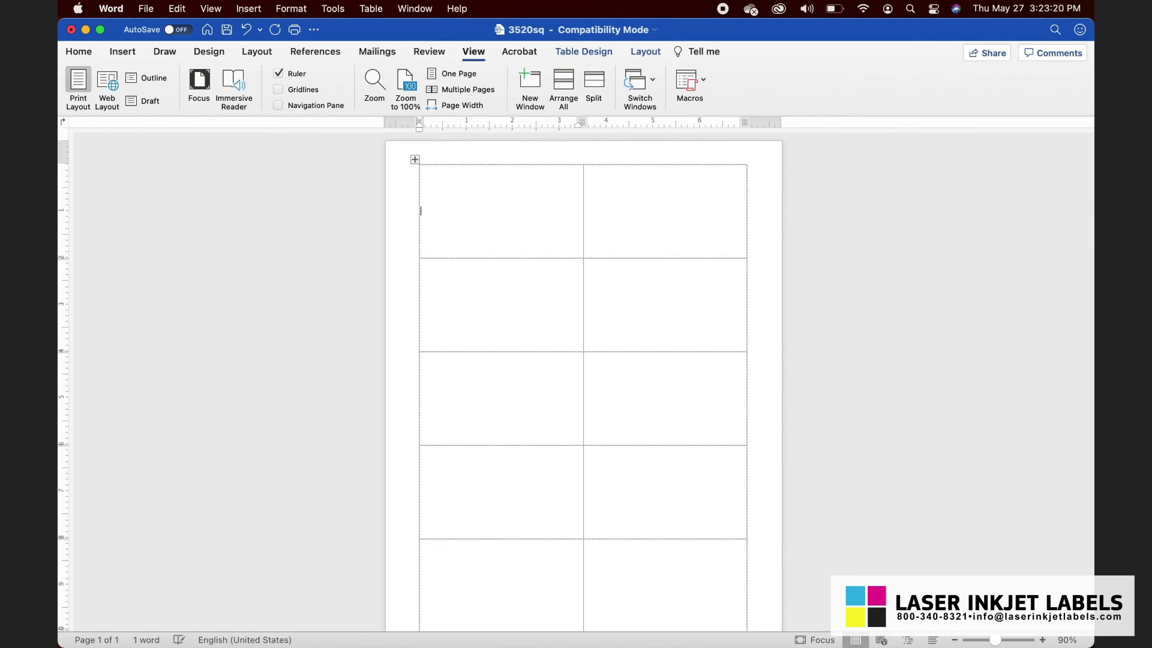
{"action": "left_click", "coordinate": [1041, 640]}
{"action": "left_click", "coordinate": [1040, 640]}
{"action": "left_click", "coordinate": [1041, 640]}
{"action": "left_click", "coordinate": [1040, 640]}
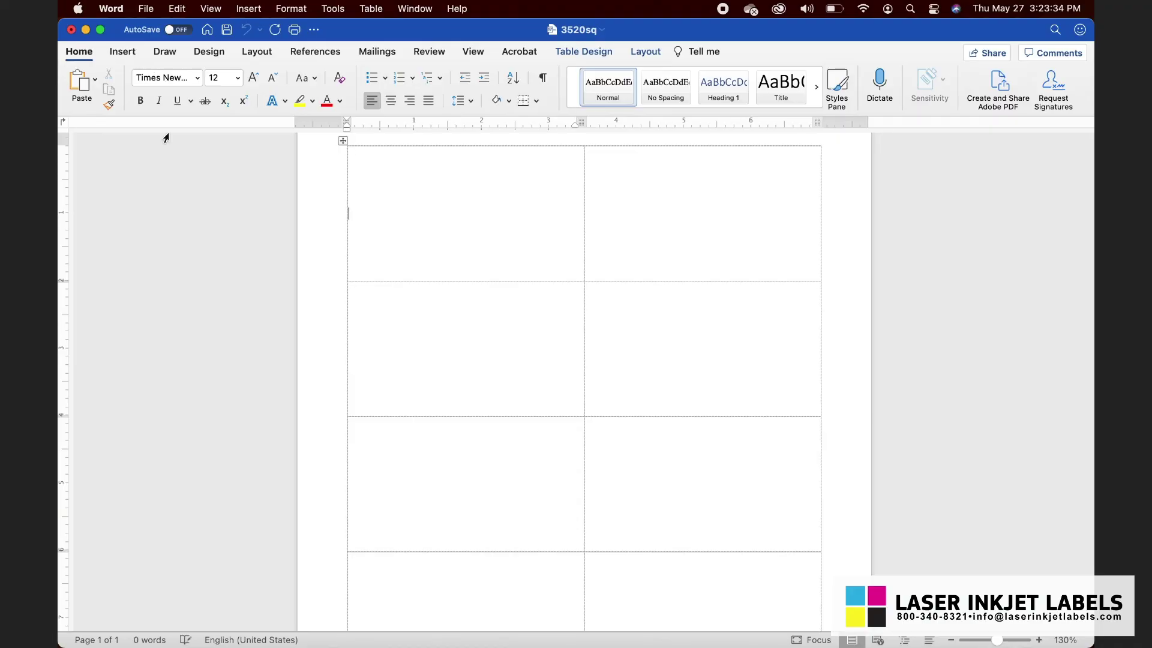
{"action": "left_click", "coordinate": [123, 54]}
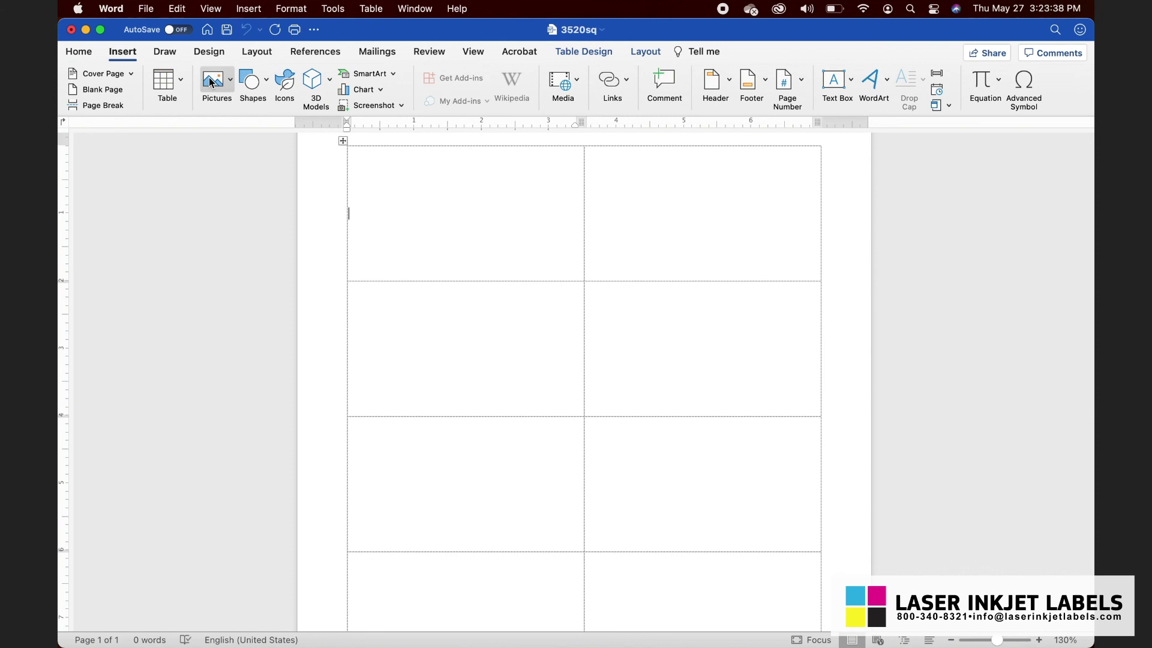
Insert the picture file 2 Aroma Logo And Bar.png into the first label cell.
{"action": "left_click", "coordinate": [211, 83]}
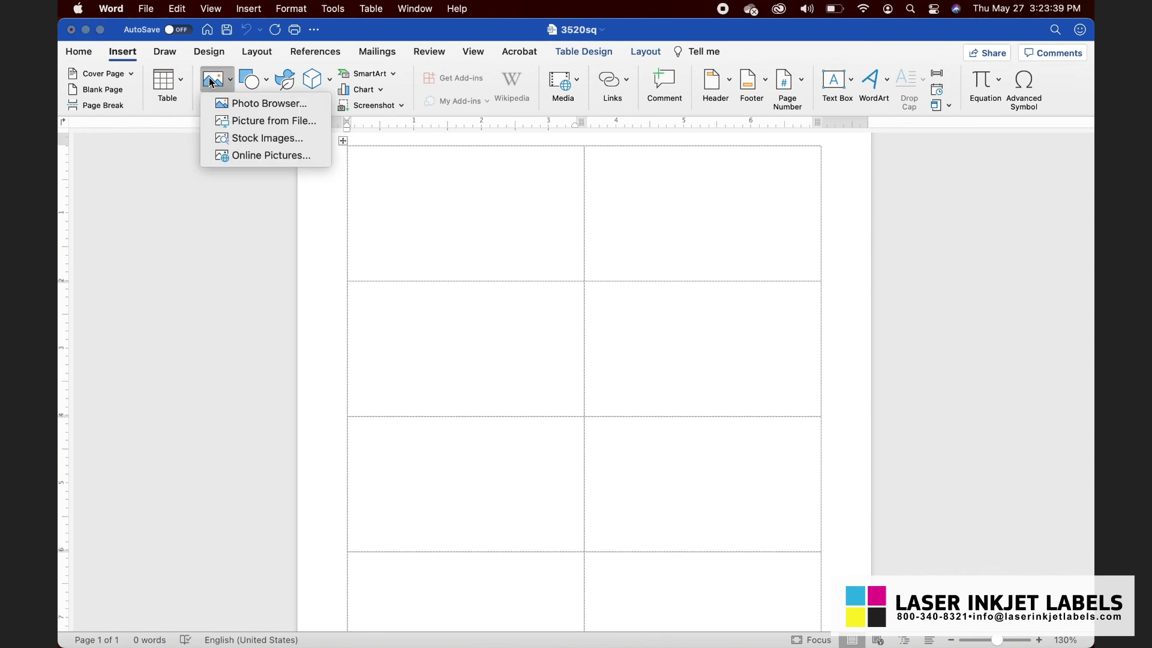
{"action": "left_click", "coordinate": [236, 122]}
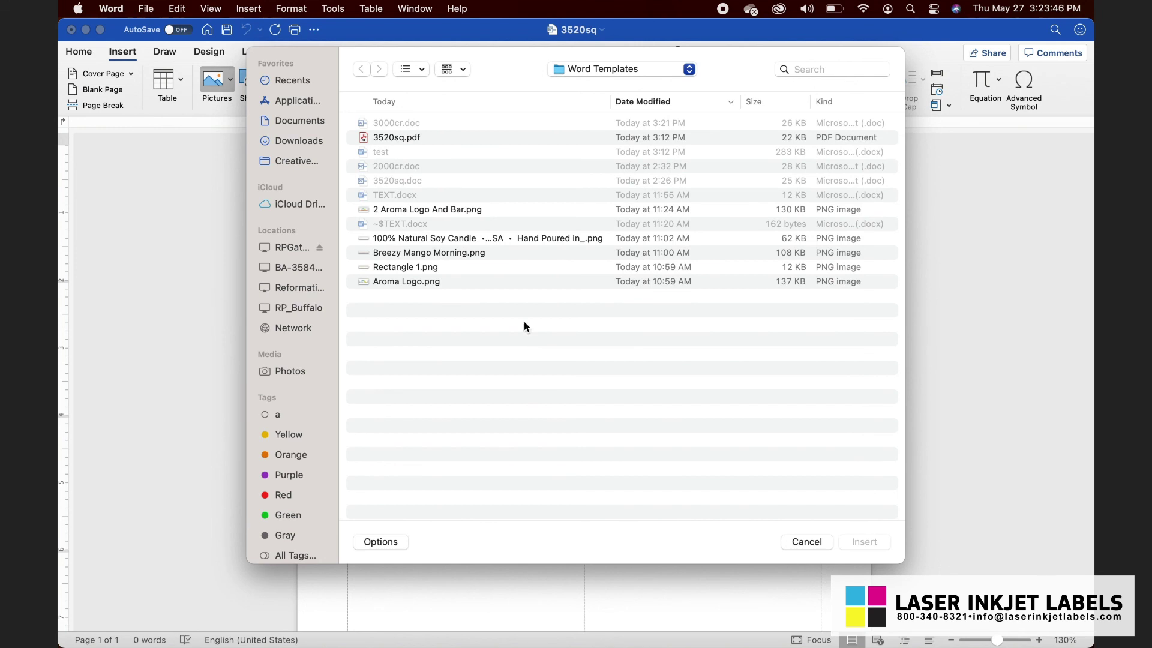
{"action": "left_click", "coordinate": [436, 209]}
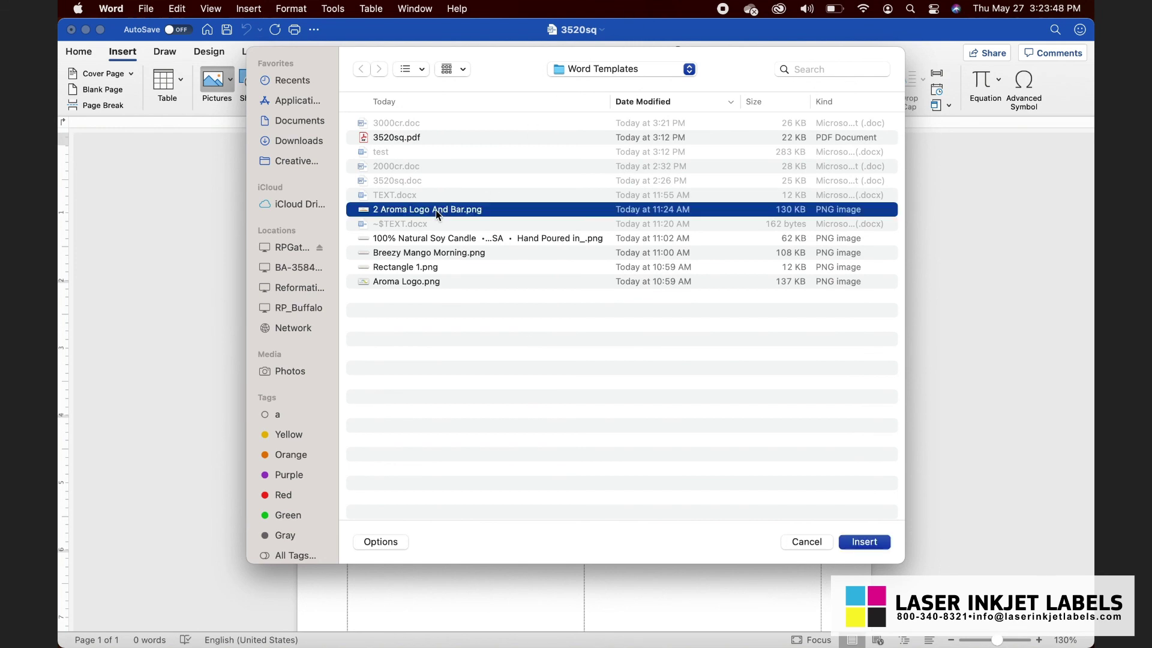
{"action": "left_click", "coordinate": [883, 545]}
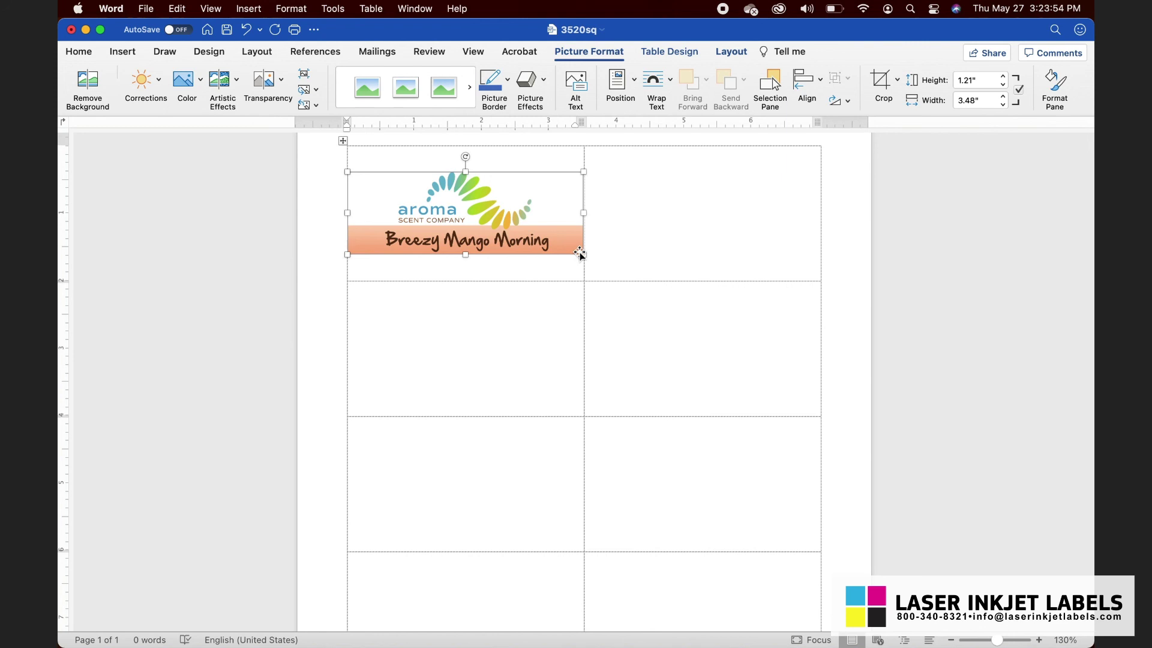
Enlarge the logo to about 3.54" wide so it spans the first label.
{"action": "mouse_move", "coordinate": [584, 257]}
{"action": "left_mouse_down"}
{"action": "mouse_move", "coordinate": [625, 278]}
{"action": "mouse_move", "coordinate": [587, 254]}
{"action": "left_mouse_up"}
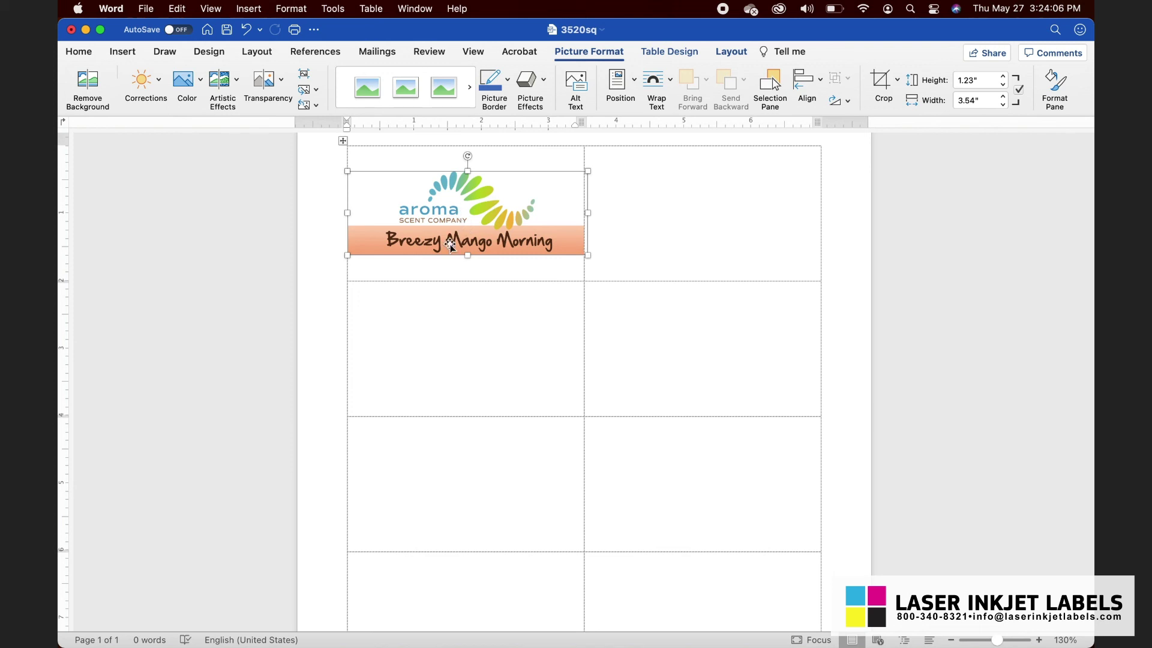
{"action": "left_click", "coordinate": [451, 273]}
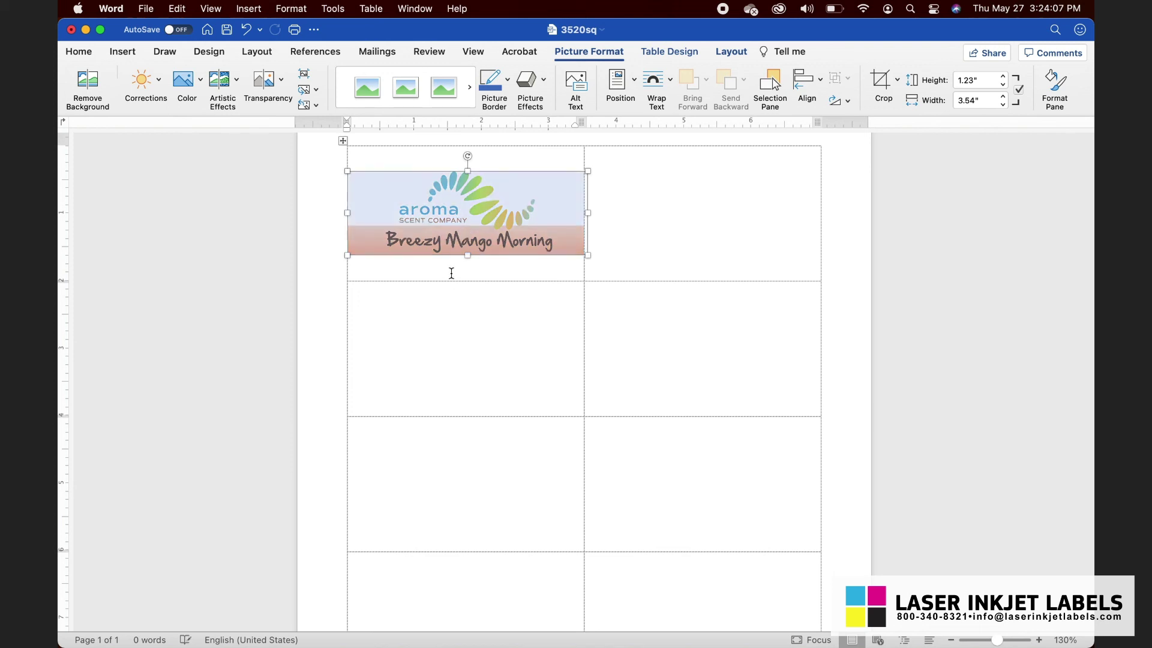
{"action": "left_click", "coordinate": [477, 231]}
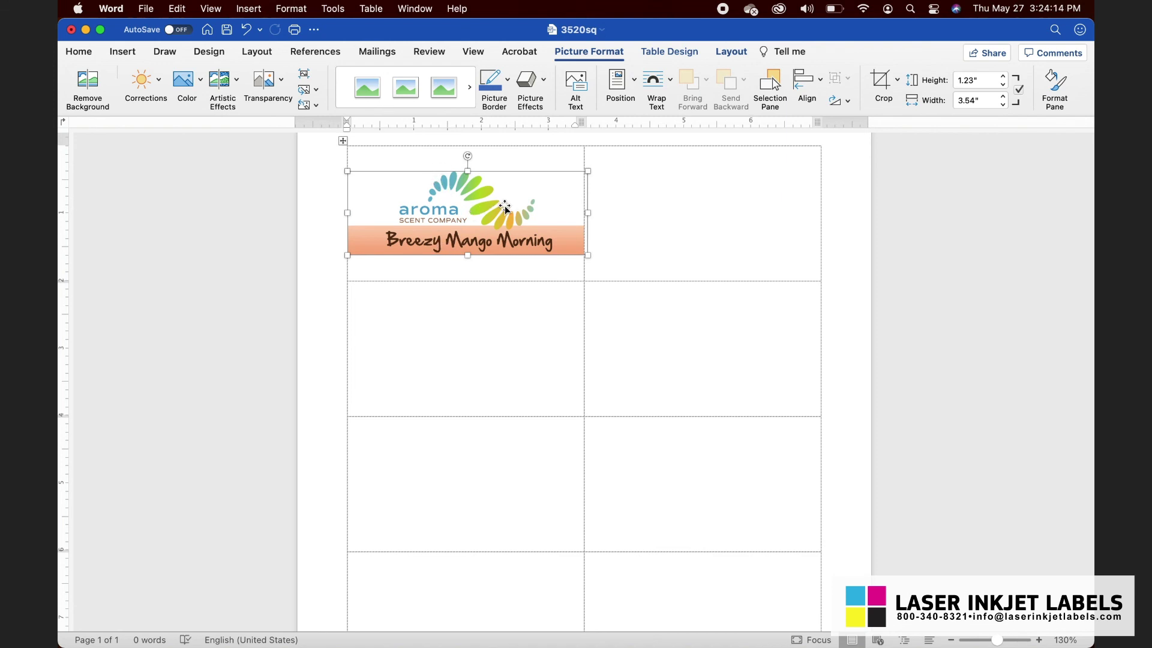
{"action": "left_click", "coordinate": [613, 99]}
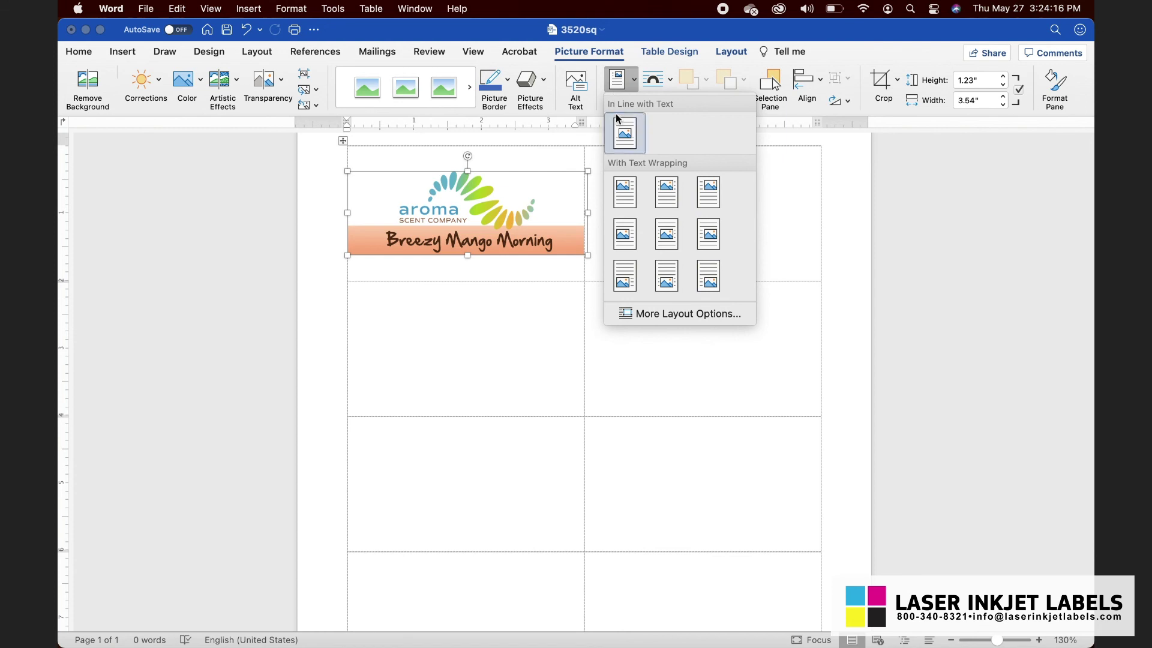
{"action": "left_click", "coordinate": [621, 84]}
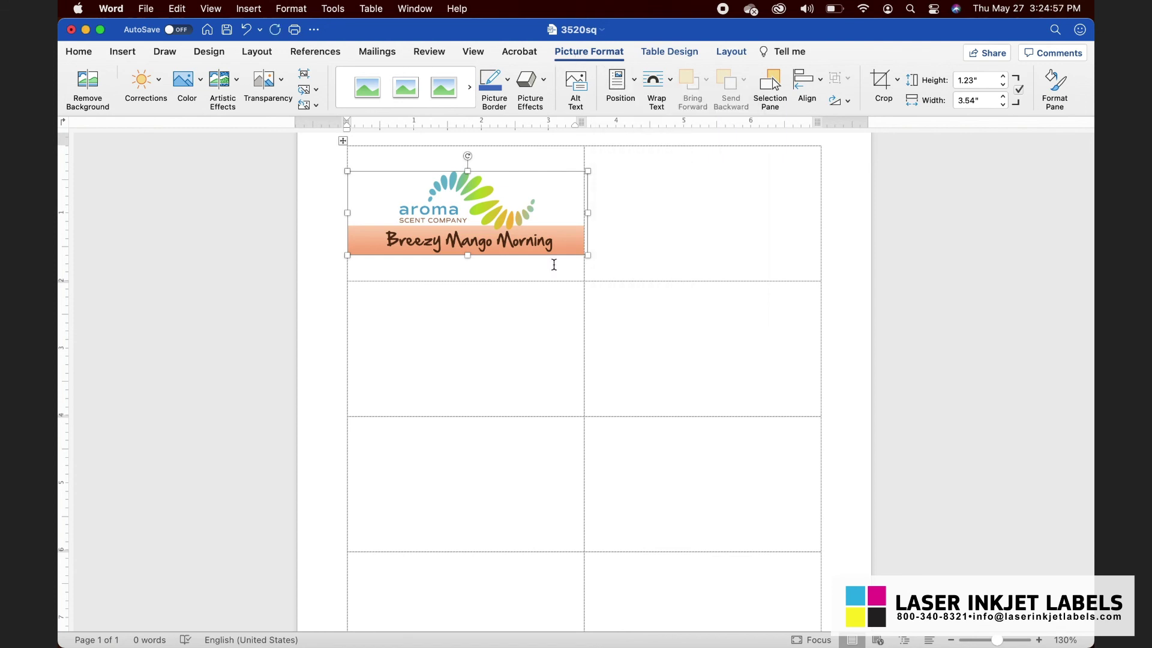
Type 'text:' on the line below the logo.
{"action": "left_click", "coordinate": [554, 264]}
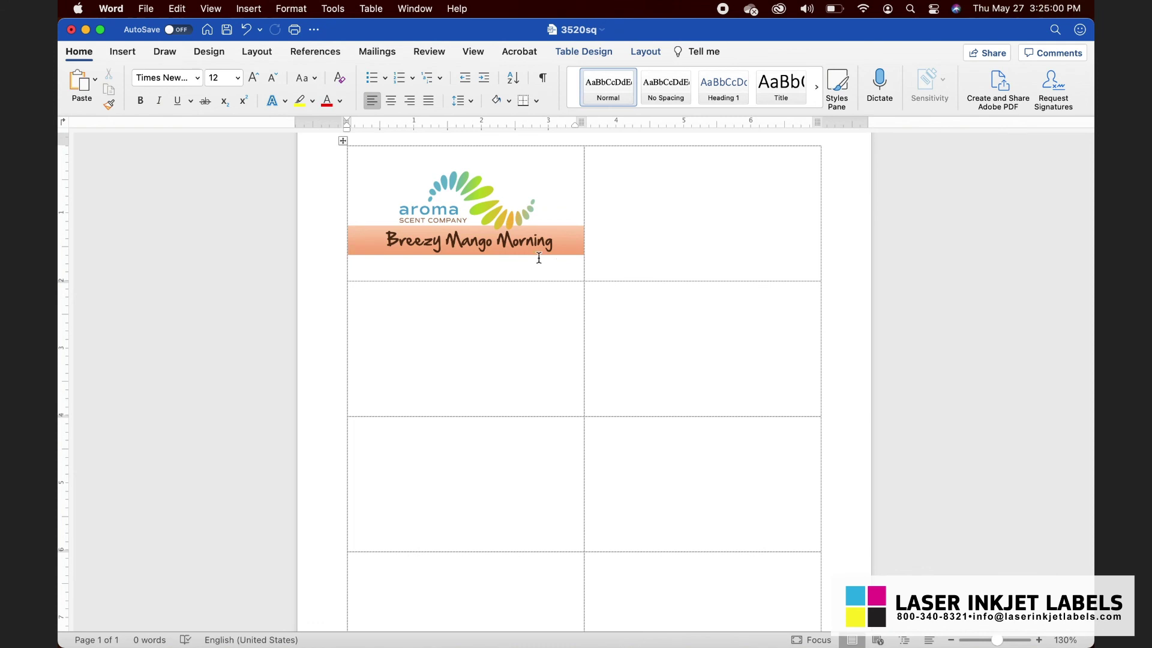
{"action": "type", "text": "text:"}
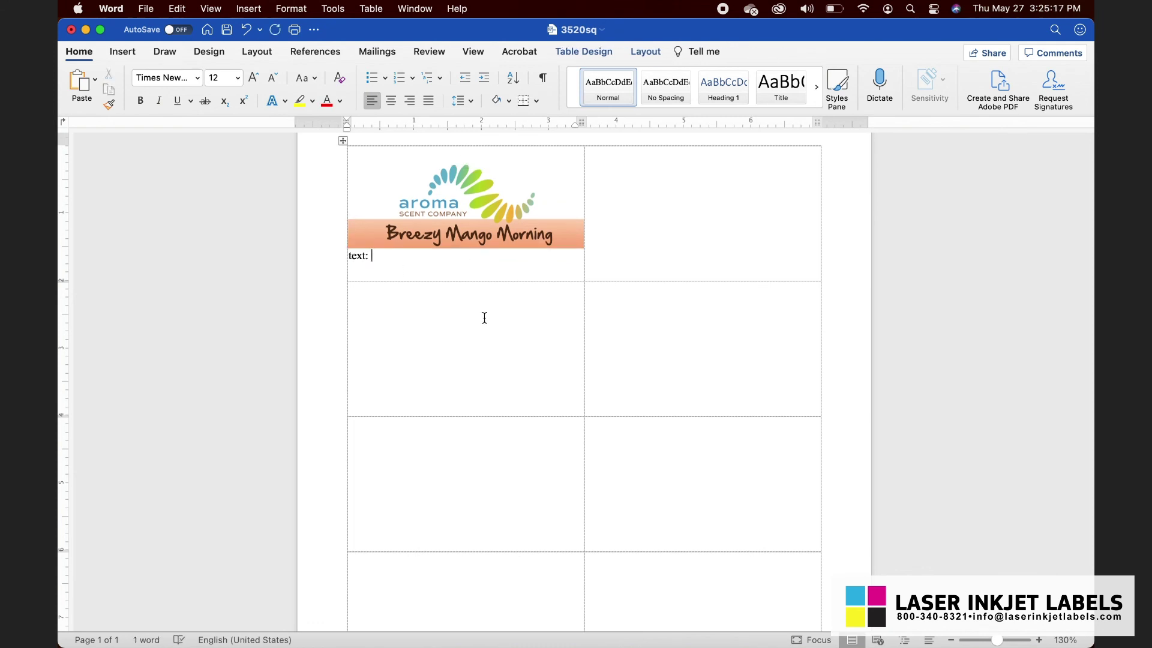
{"action": "mouse_move", "coordinate": [444, 627]}
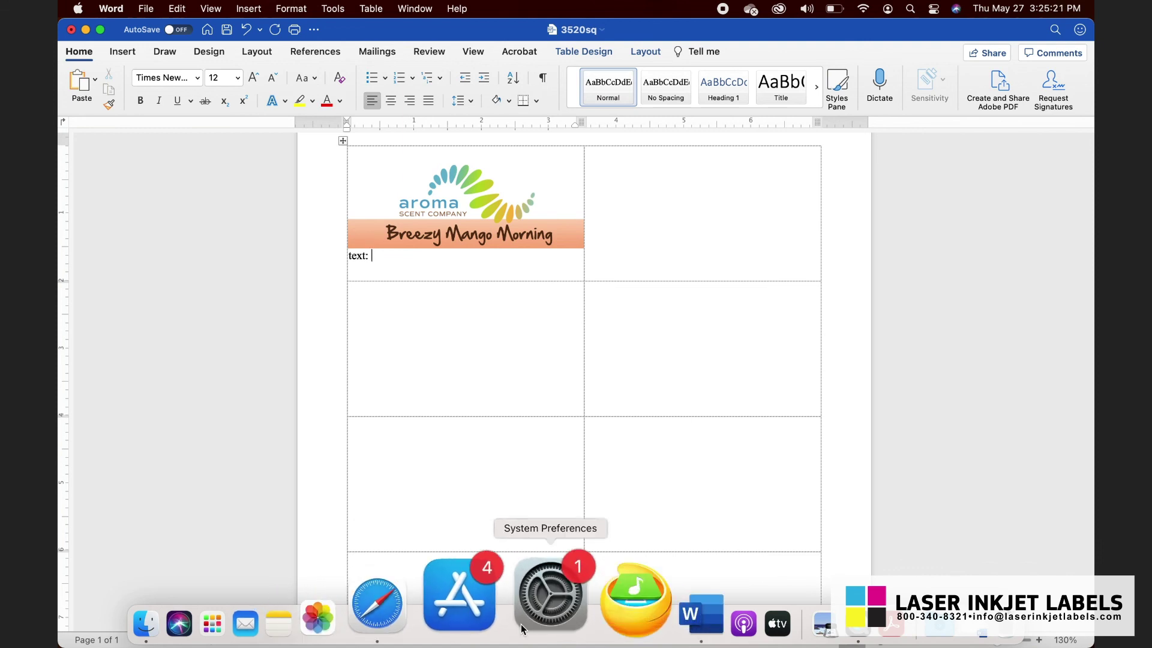
Copy the candle text from the TEXT document, then return to the 3520sq sheet.
{"action": "right_click", "coordinate": [597, 594]}
{"action": "left_click", "coordinate": [631, 416]}
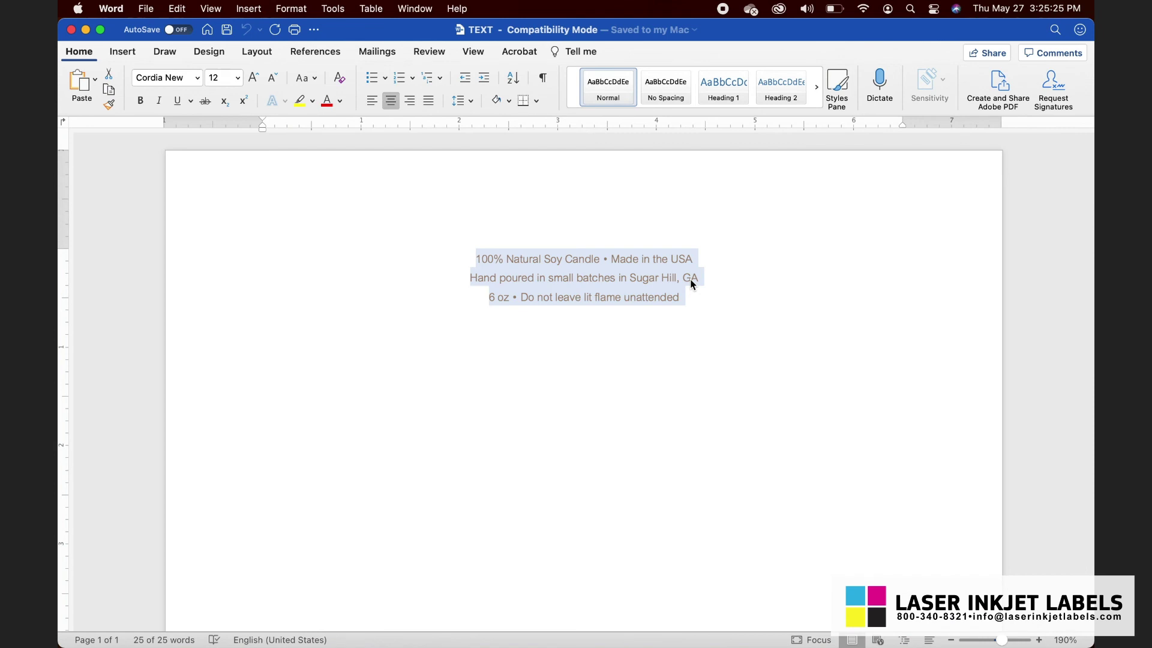
{"action": "key", "text": "super+c"}
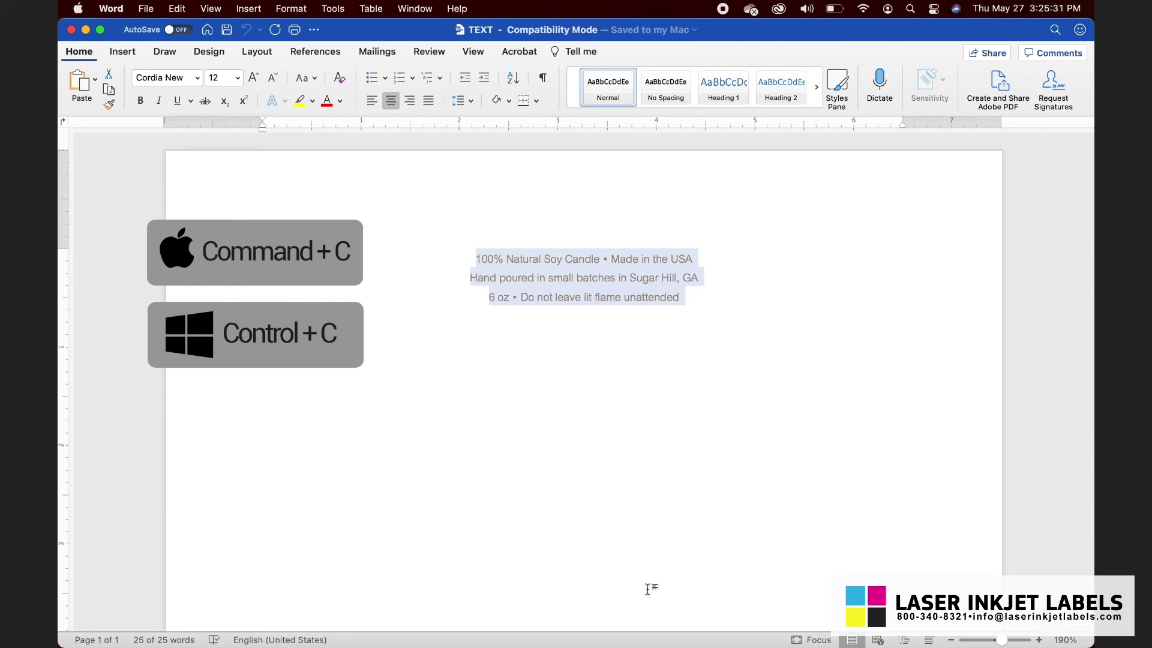
{"action": "mouse_move", "coordinate": [629, 605]}
{"action": "right_click", "coordinate": [610, 574]}
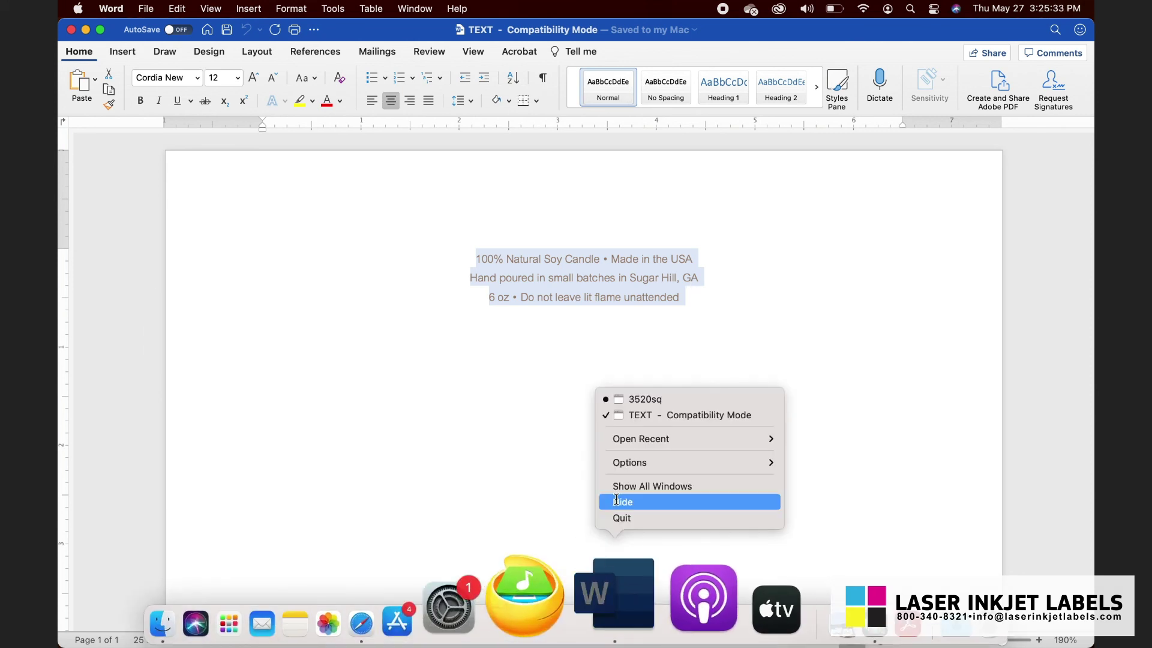
{"action": "left_click", "coordinate": [643, 399]}
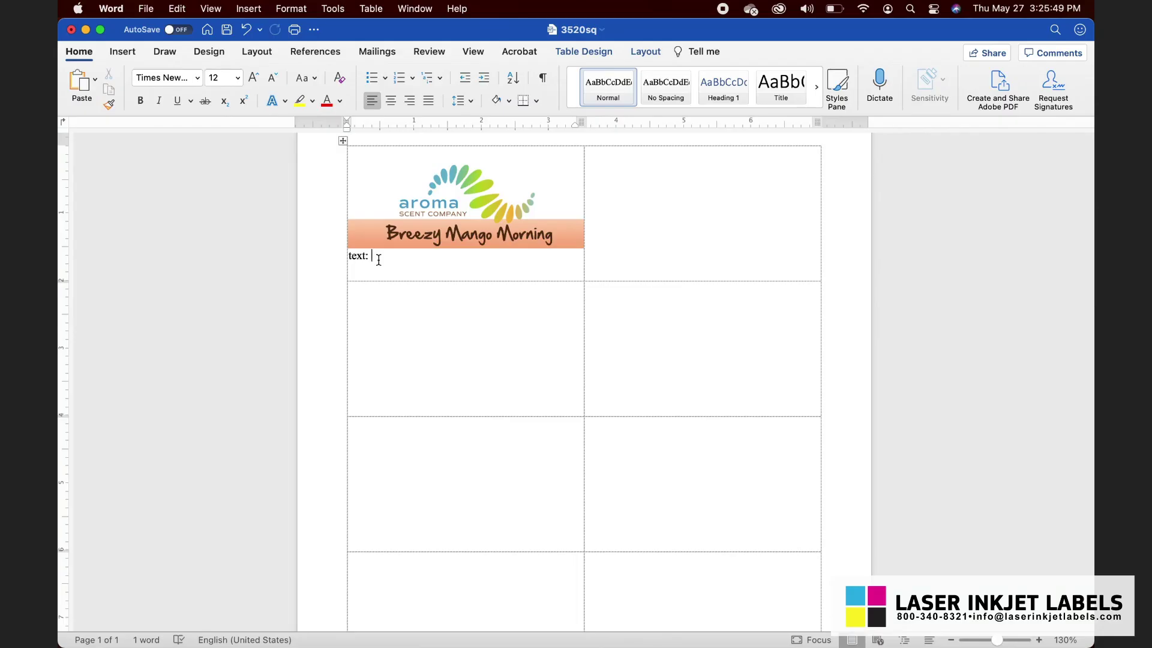
Paste the candle text, starting '100% Natural Soy Candle,', after 'text:'.
{"action": "key", "text": "super+v"}
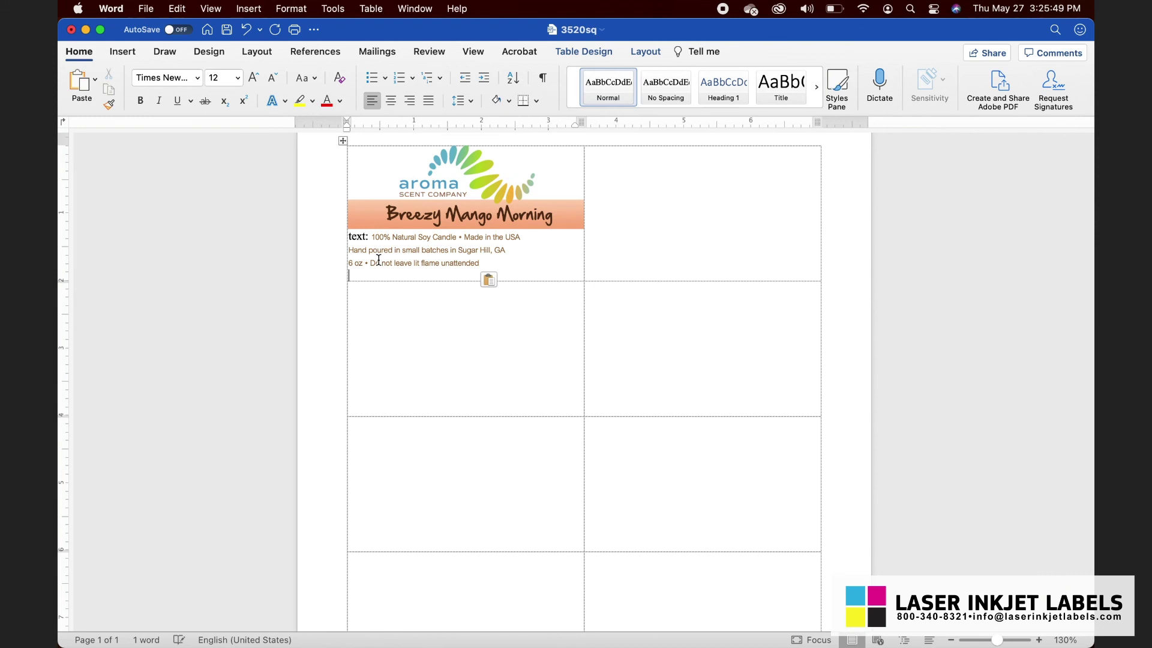
{"action": "left_click_drag", "start_coordinate": [370, 237], "coordinate": [349, 237]}
{"action": "key", "text": "BackSpace"}
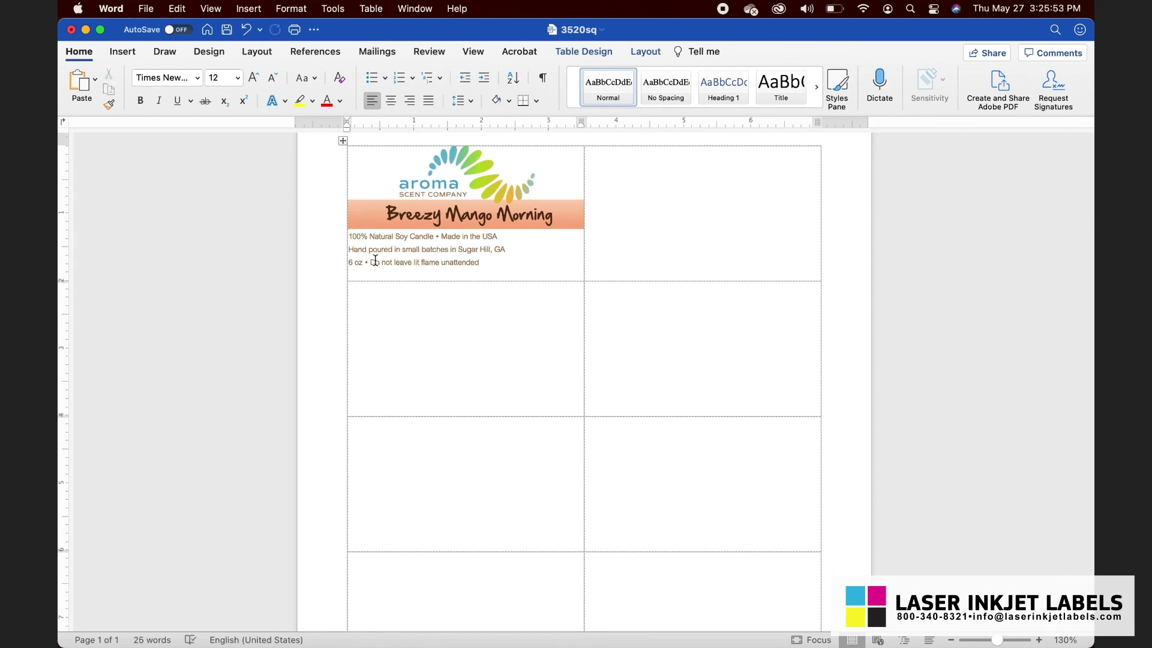
{"action": "left_click_drag", "start_coordinate": [477, 260], "coordinate": [348, 236]}
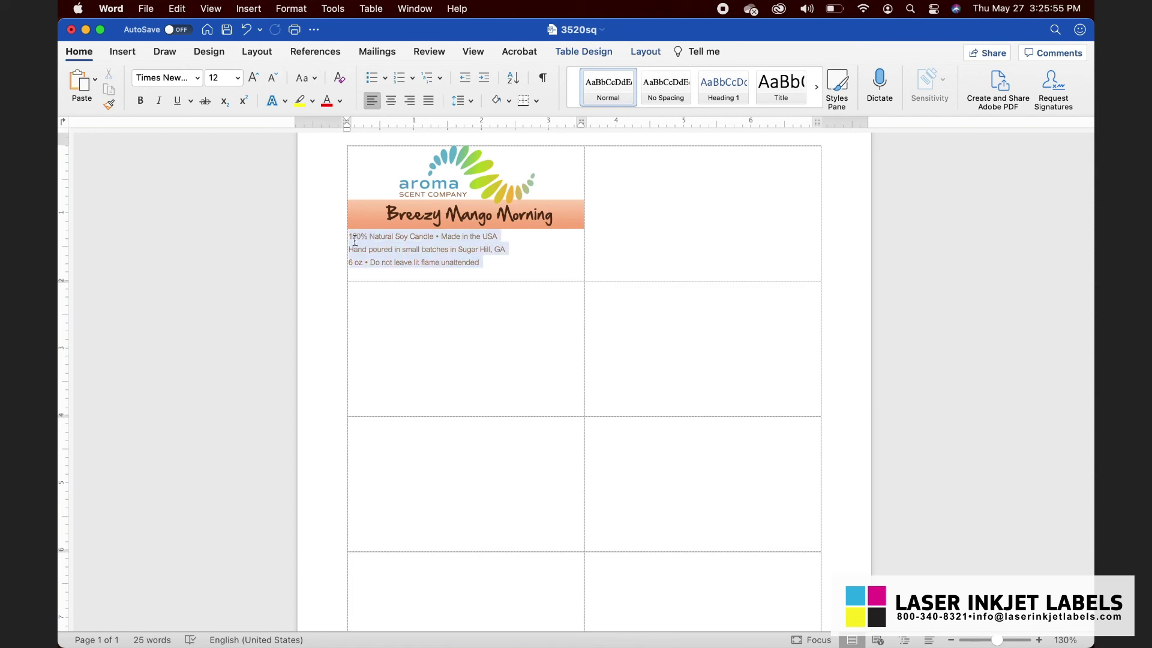
{"action": "left_click", "coordinate": [390, 101]}
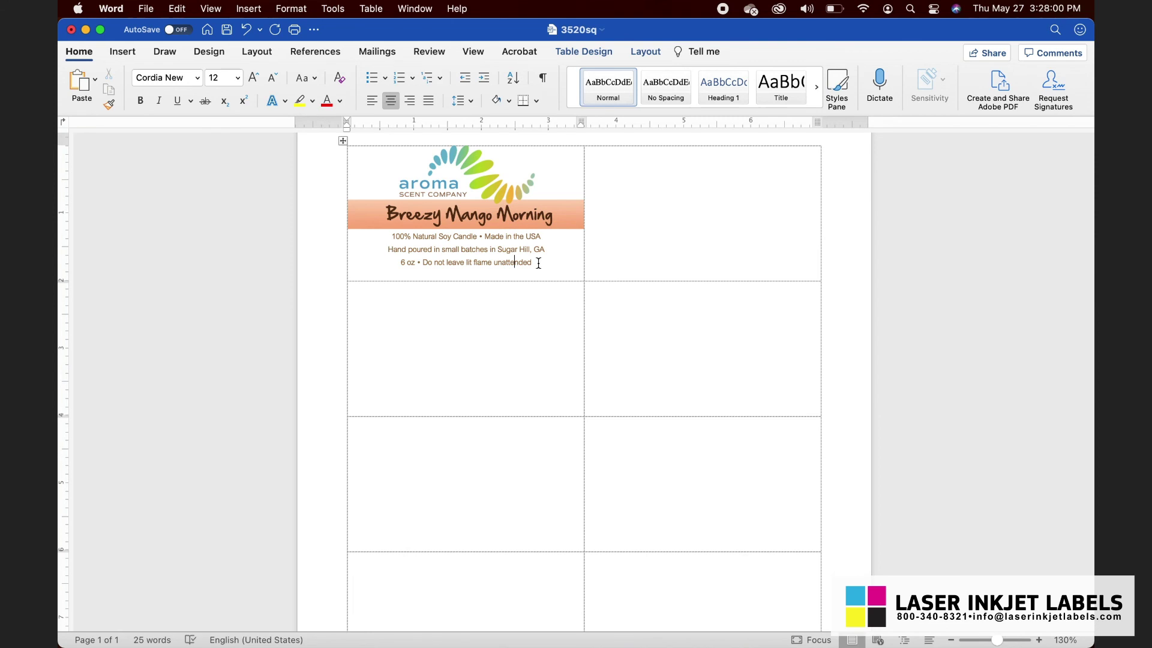
{"action": "left_click_drag", "start_coordinate": [393, 234], "coordinate": [536, 264]}
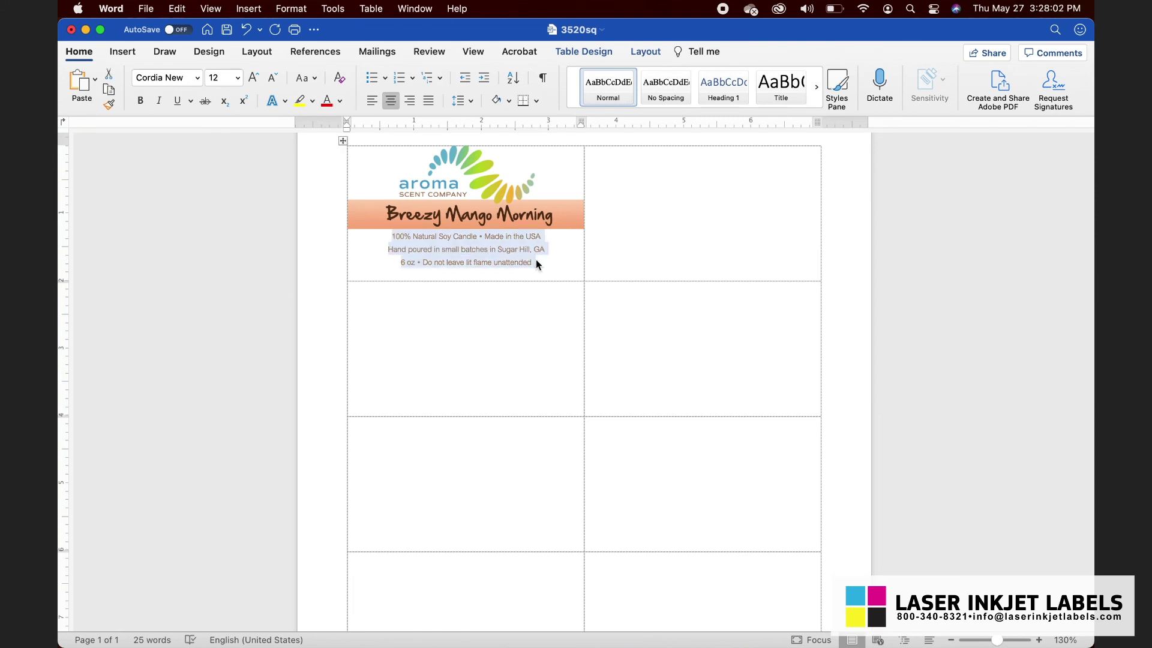
{"action": "left_click", "coordinate": [340, 101]}
{"action": "left_click", "coordinate": [339, 101]}
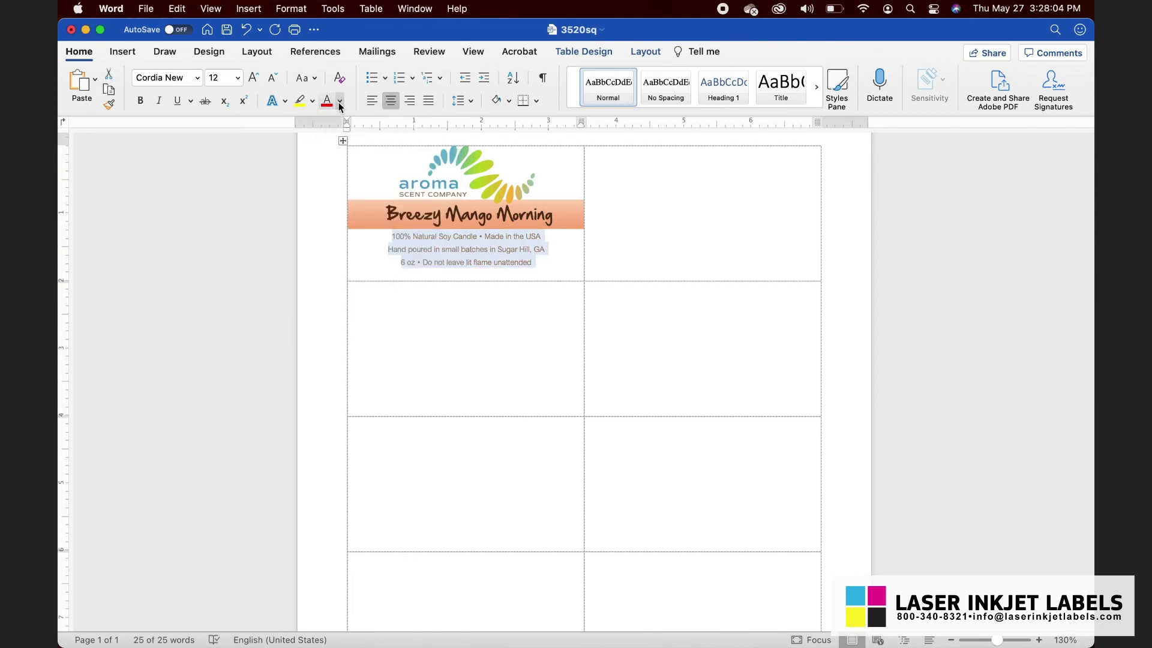
{"action": "left_click", "coordinate": [175, 80]}
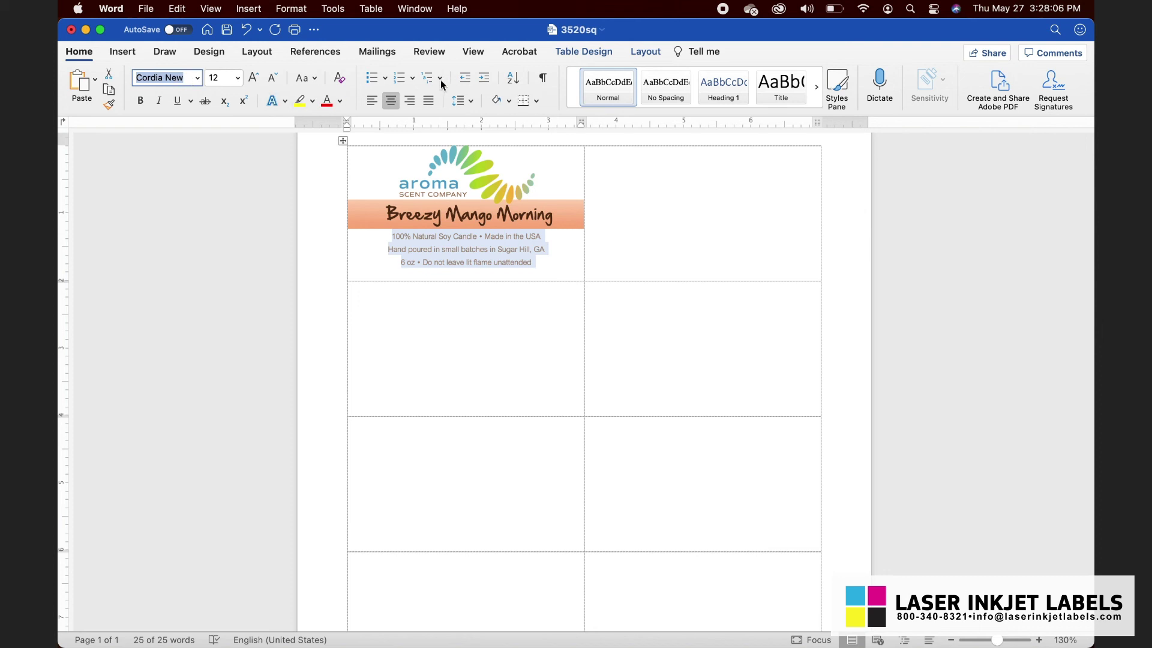
{"action": "left_click", "coordinate": [287, 101]}
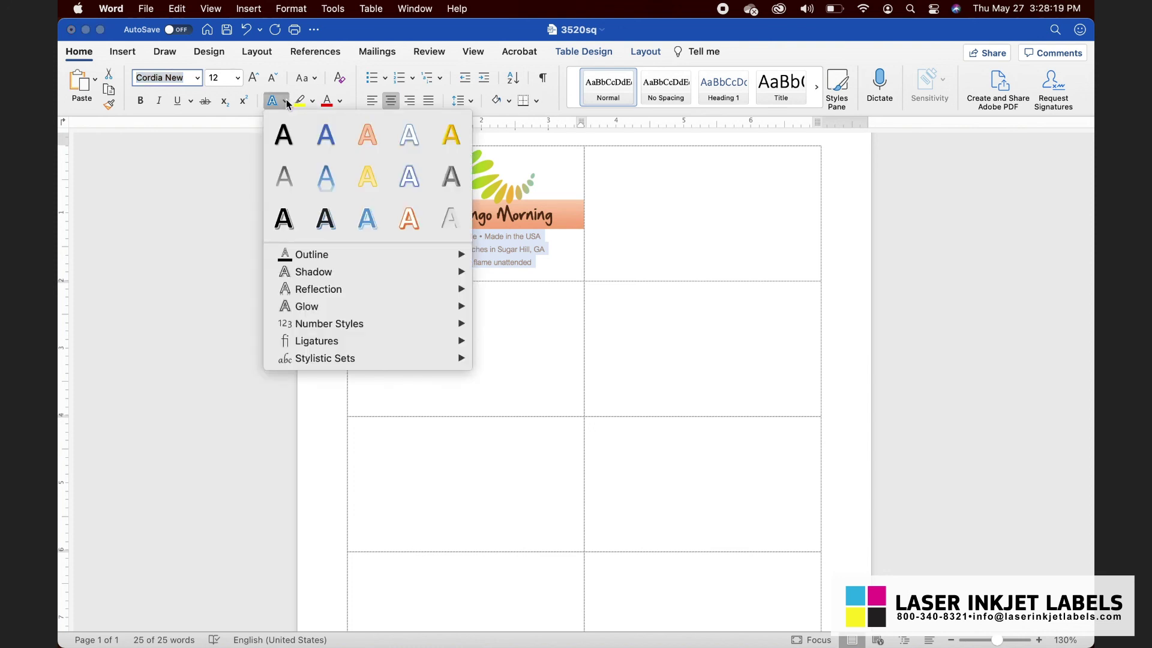
{"action": "left_click", "coordinate": [287, 101]}
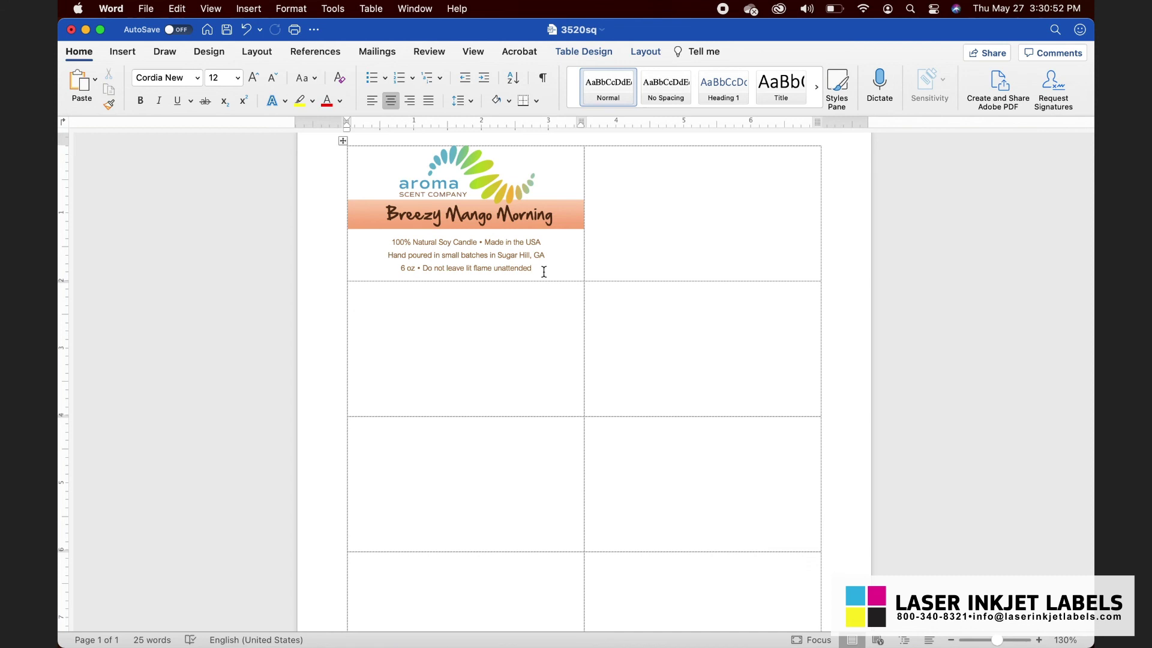
Select the first label's logo together with its three text lines.
{"action": "left_click_drag", "start_coordinate": [543, 272], "coordinate": [450, 204]}
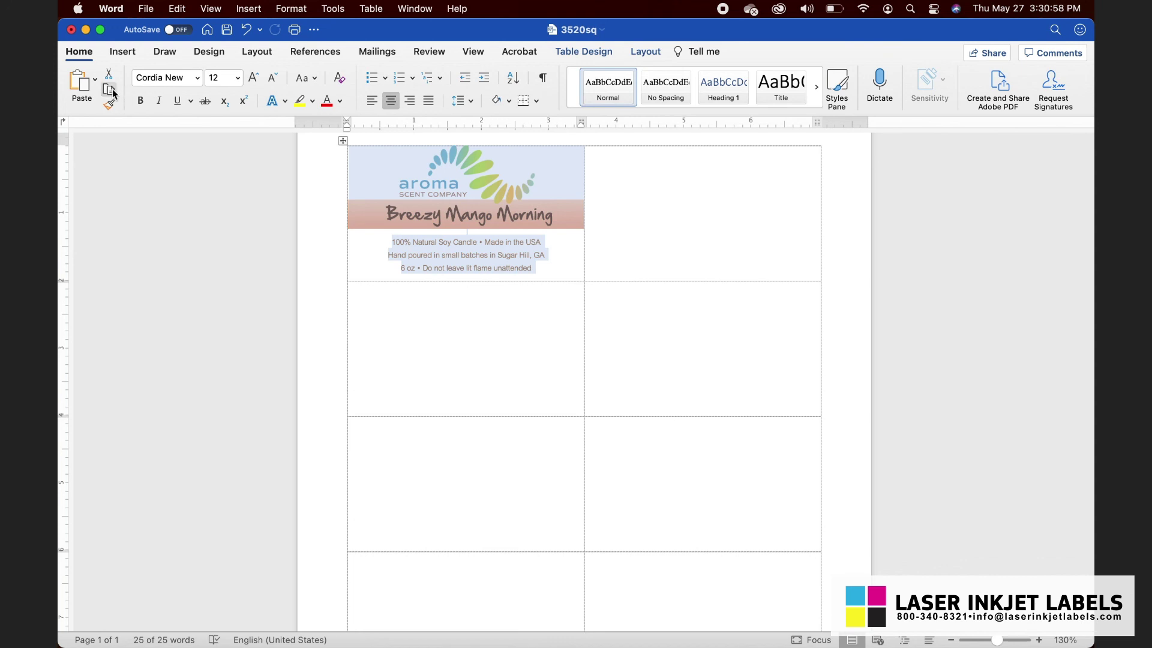
Copy the first label into the second cell and remove the extra empty lines.
{"action": "key", "text": "super+c"}
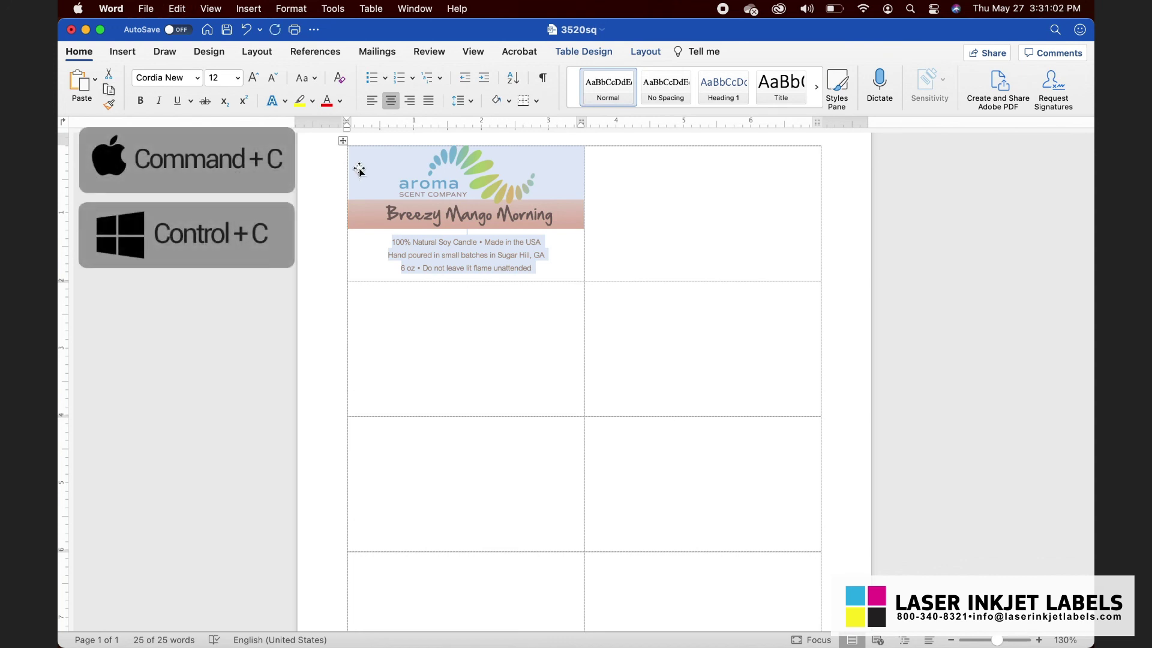
{"action": "left_click", "coordinate": [642, 215]}
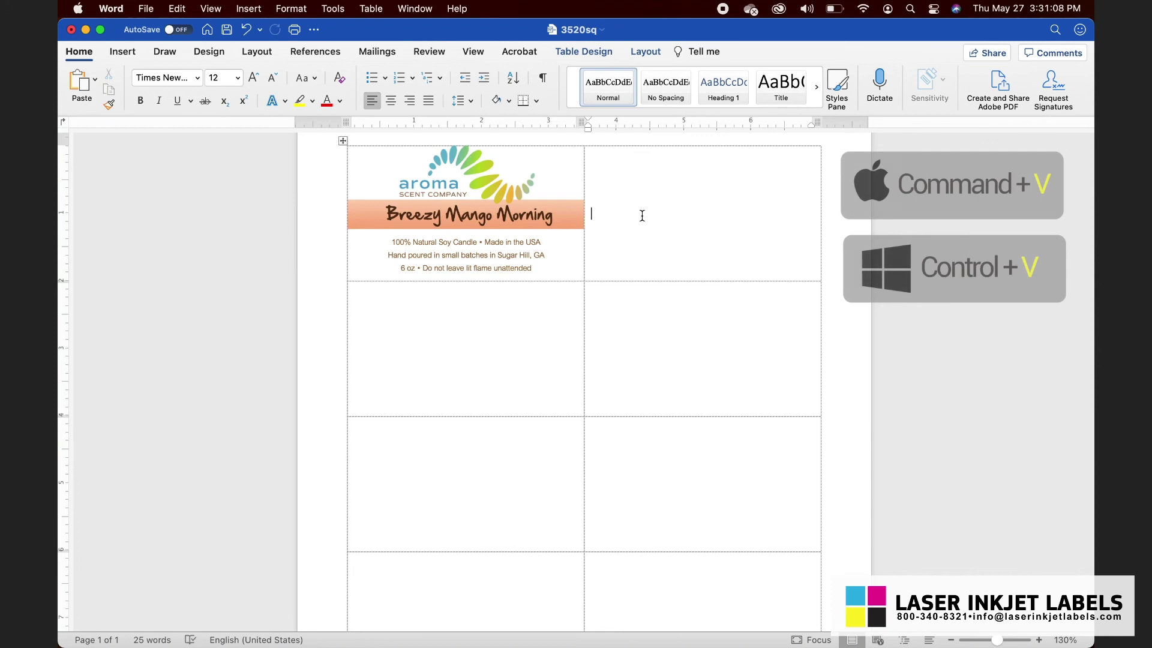
{"action": "key", "text": "super+v"}
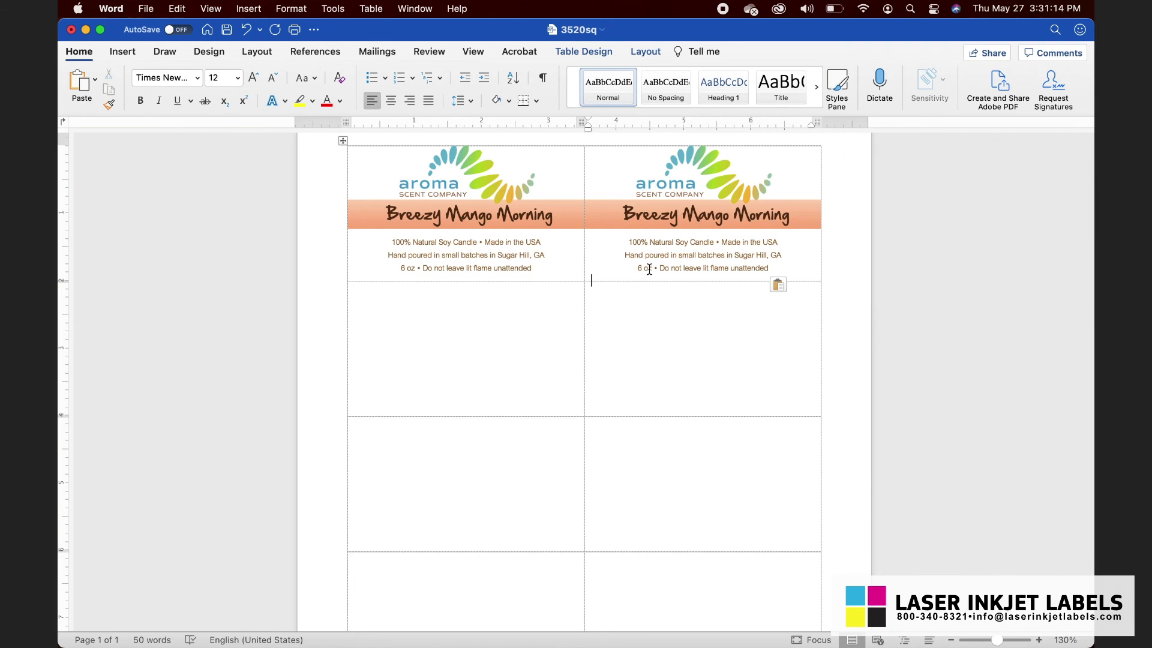
{"action": "key", "text": "BackSpace"}
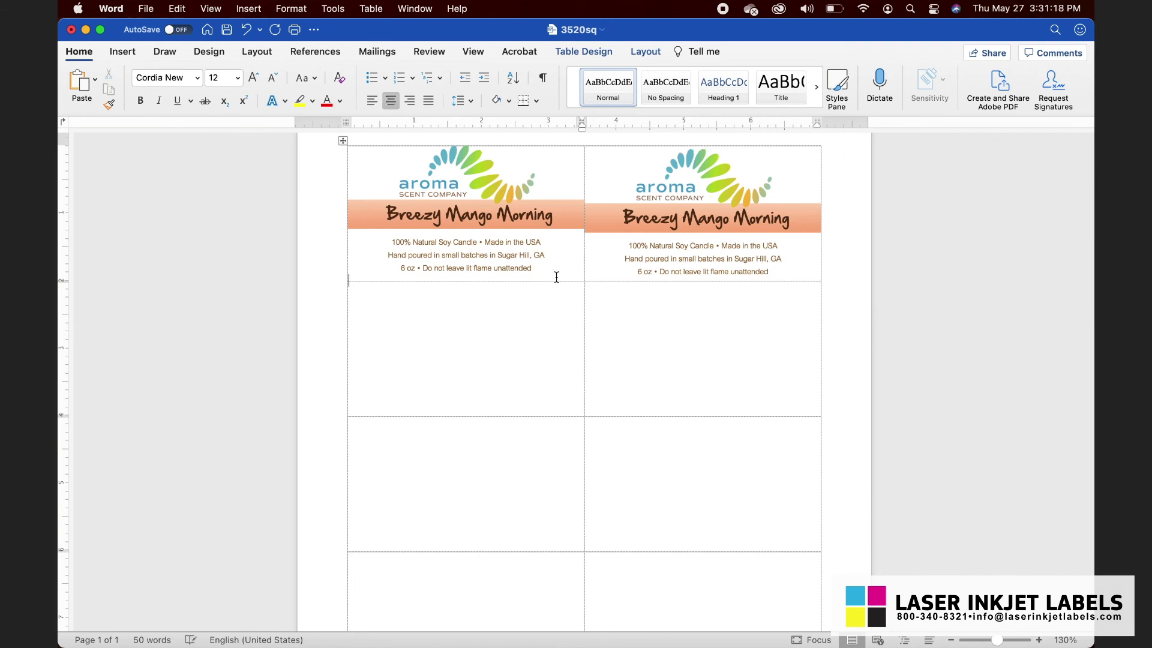
{"action": "key", "text": "BackSpace"}
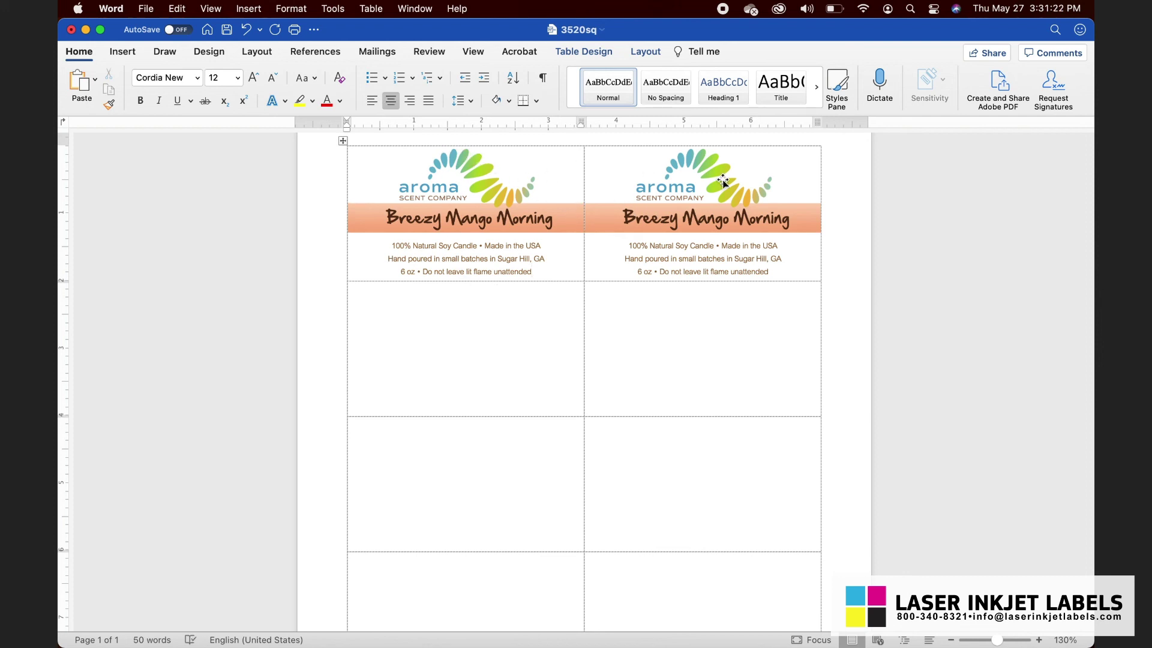
Paste the label into the third and fourth cells, centering the fourth label's text.
{"action": "left_click", "coordinate": [430, 371]}
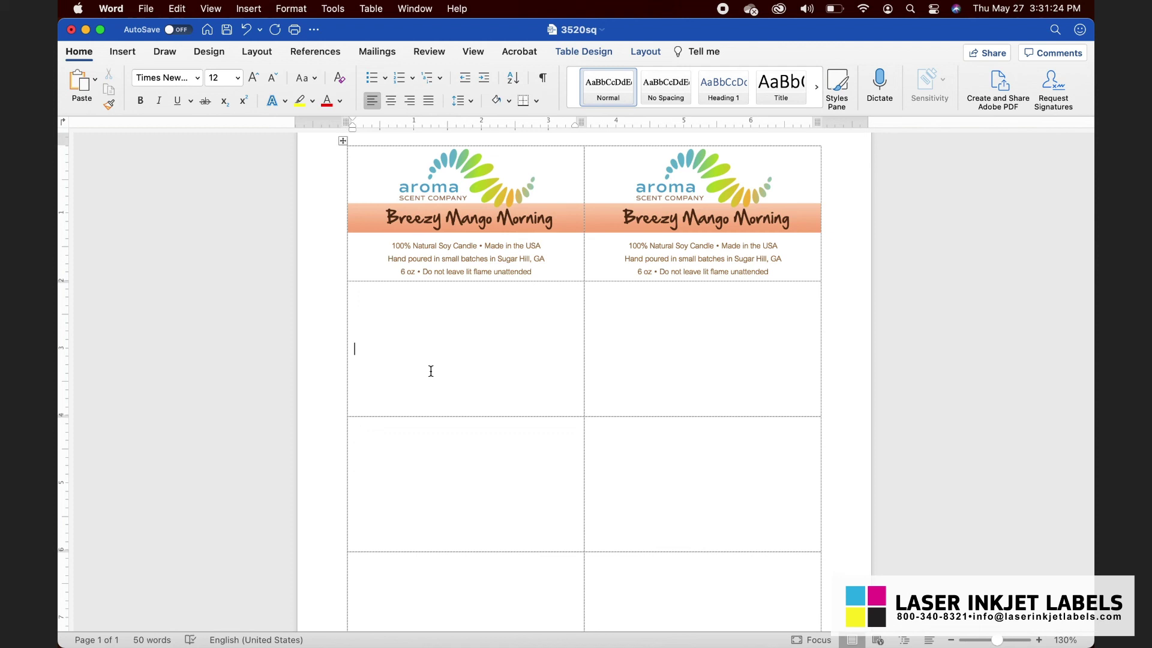
{"action": "key", "text": "super+v"}
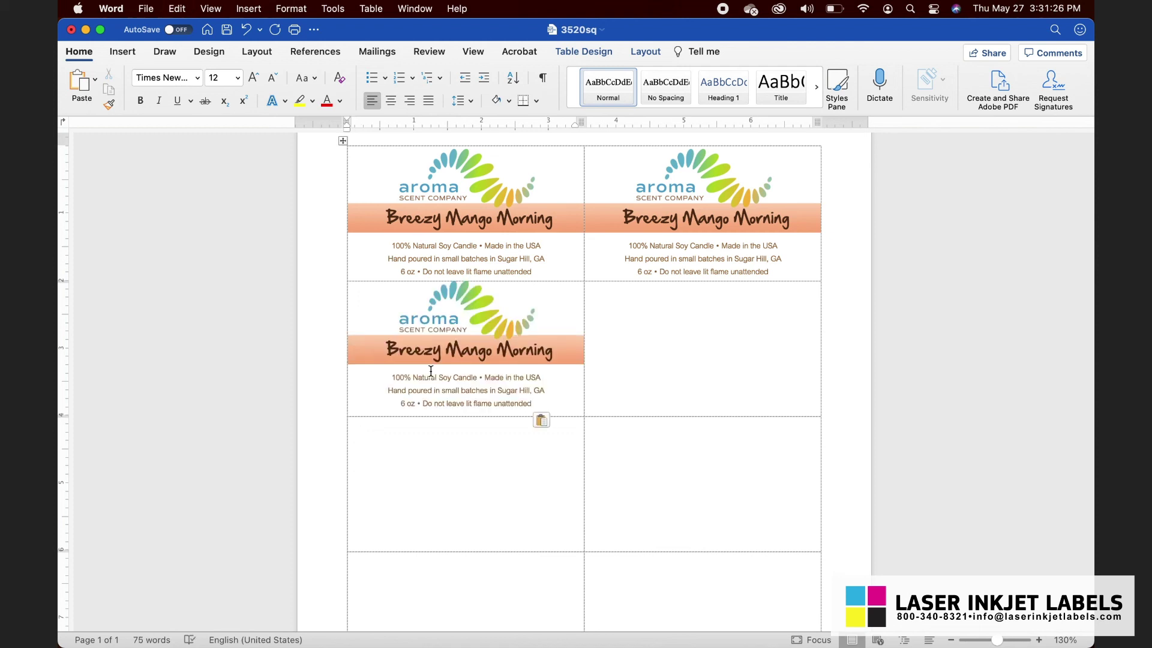
{"action": "key", "text": "BackSpace"}
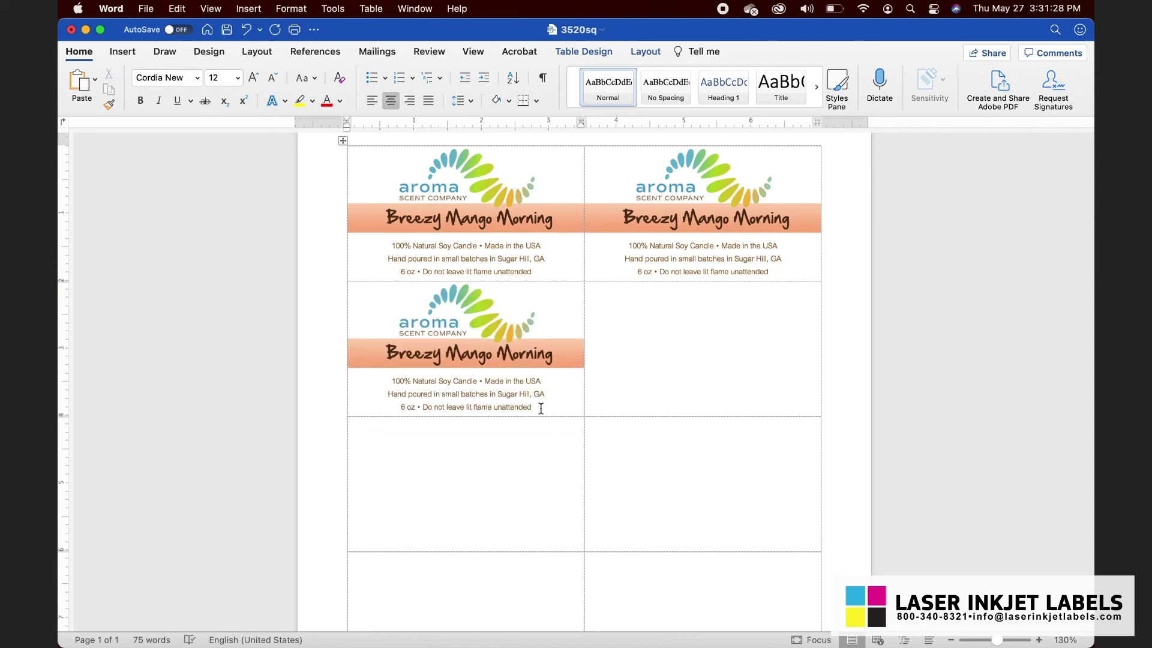
{"action": "left_click_drag", "start_coordinate": [540, 408], "coordinate": [480, 345]}
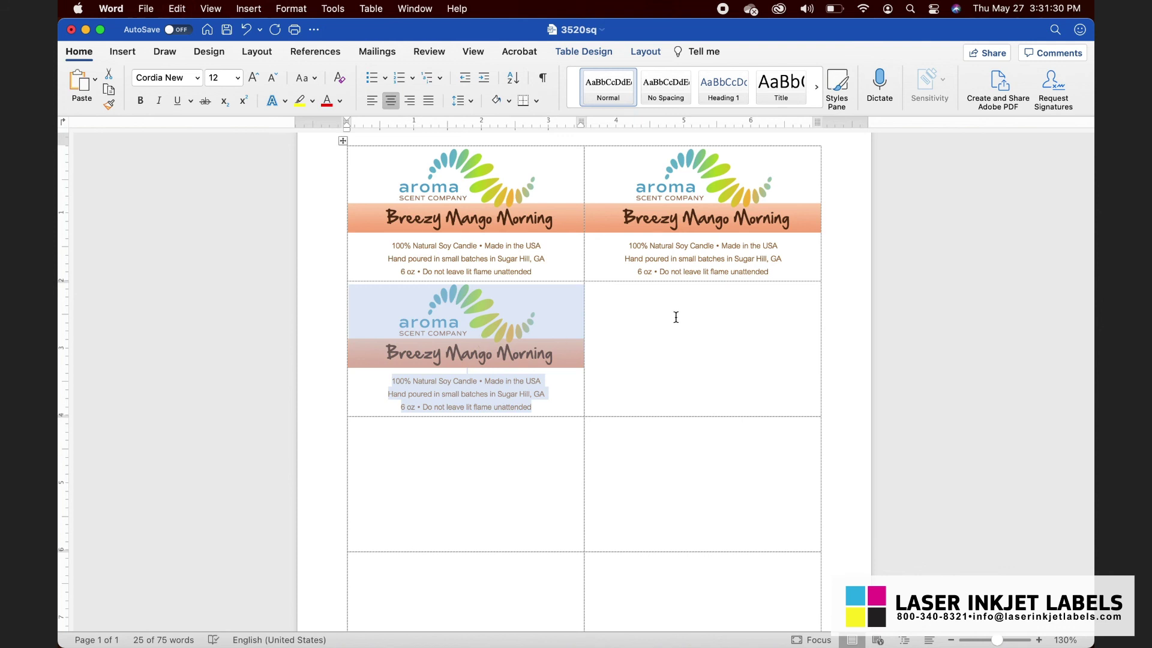
{"action": "left_click", "coordinate": [728, 324]}
{"action": "key", "text": "super+v"}
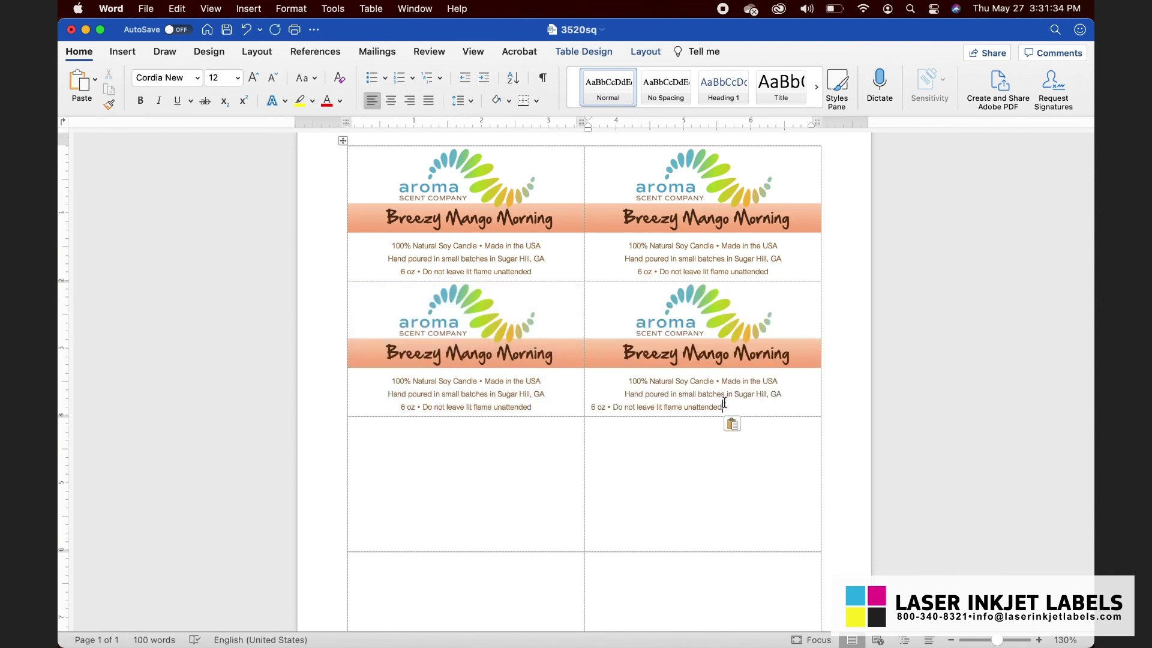
{"action": "left_click_drag", "start_coordinate": [724, 406], "coordinate": [594, 288]}
{"action": "key", "text": "super+c"}
{"action": "left_click", "coordinate": [390, 100]}
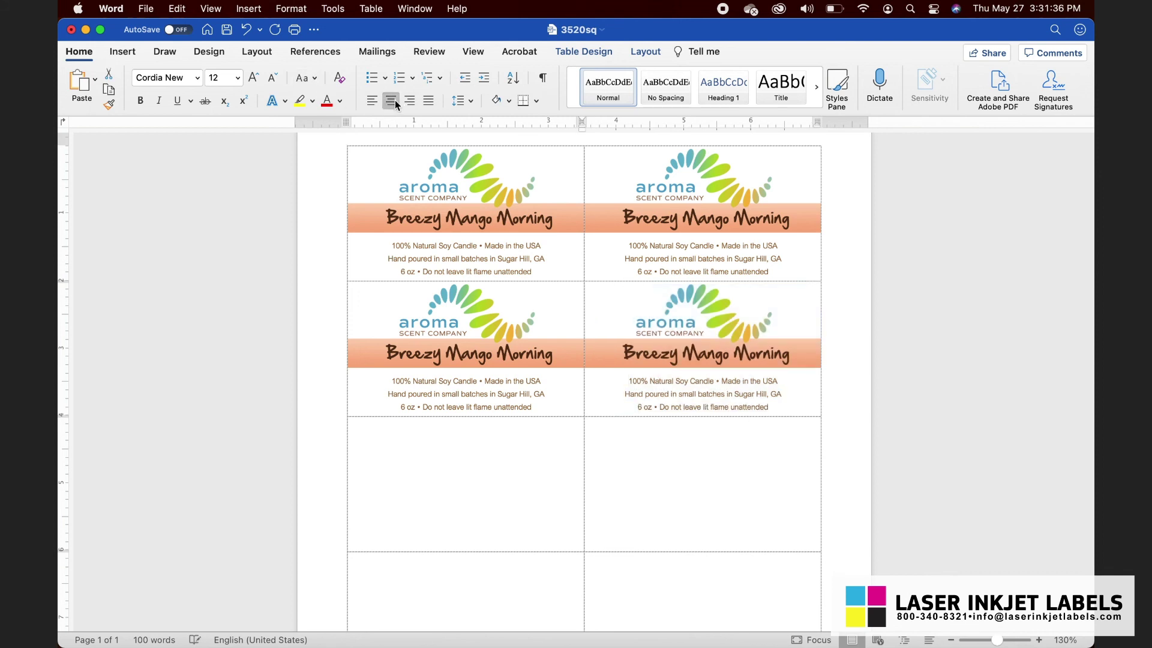
Paste the label into the fifth and sixth cells and center the sixth label's text.
{"action": "left_click", "coordinate": [454, 462]}
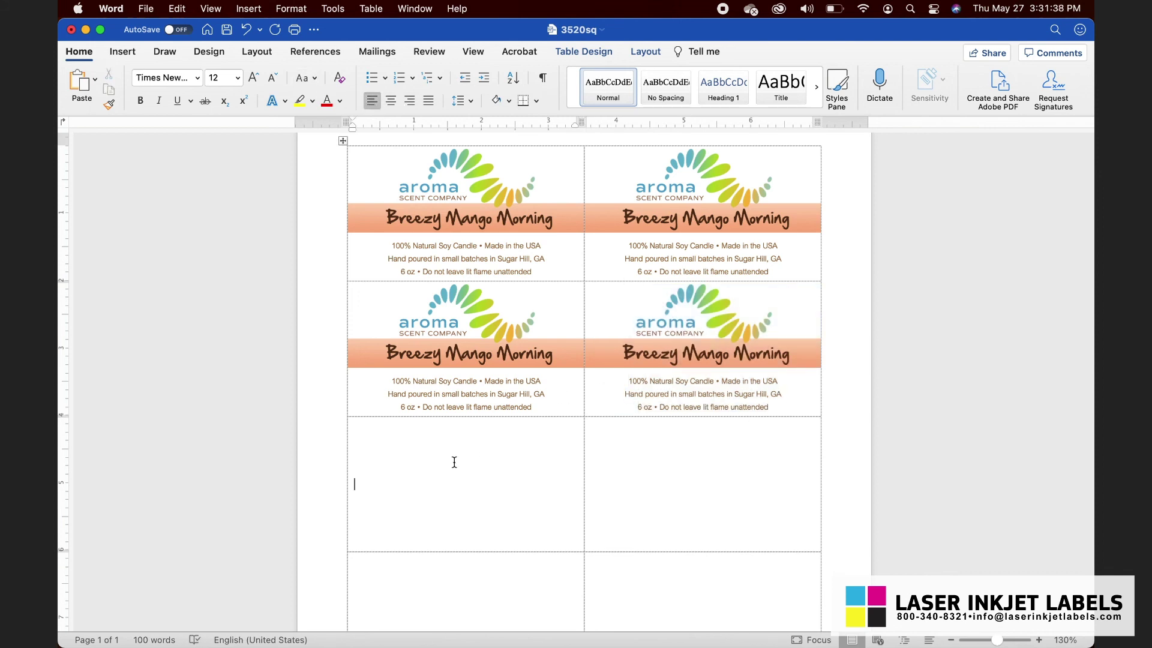
{"action": "key", "text": "super+v"}
{"action": "key", "text": "shift+Up"}
{"action": "key", "text": "shift+Up"}
{"action": "key", "text": "shift+Up"}
{"action": "key", "text": "shift+Up"}
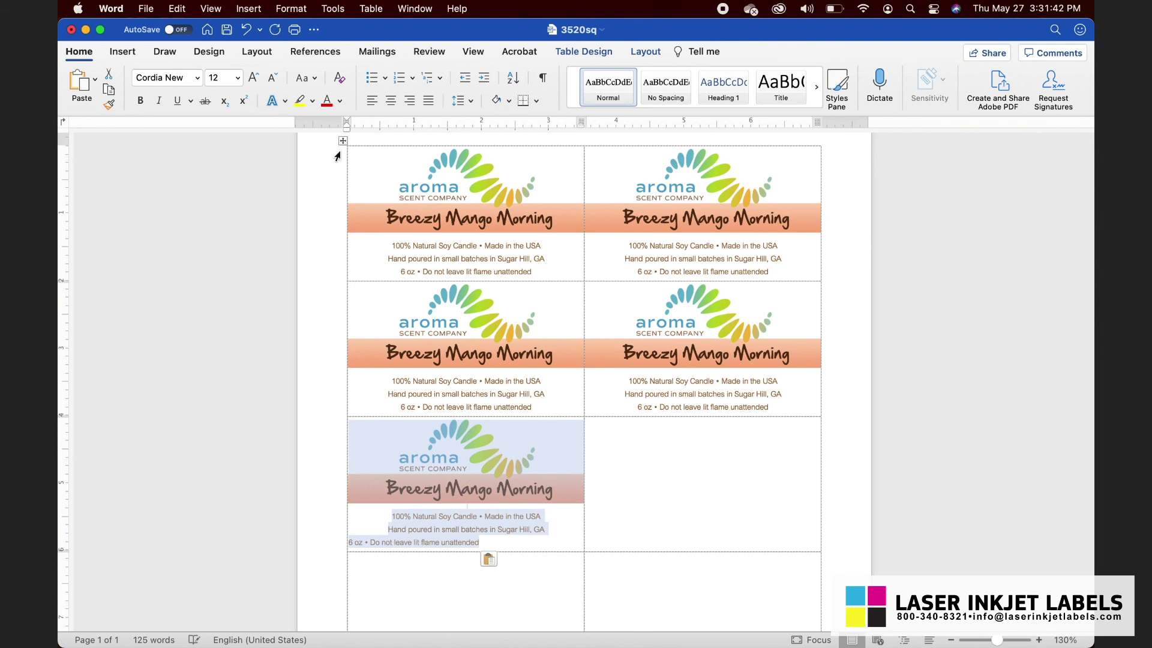
{"action": "left_click", "coordinate": [674, 465]}
{"action": "key", "text": "super+v"}
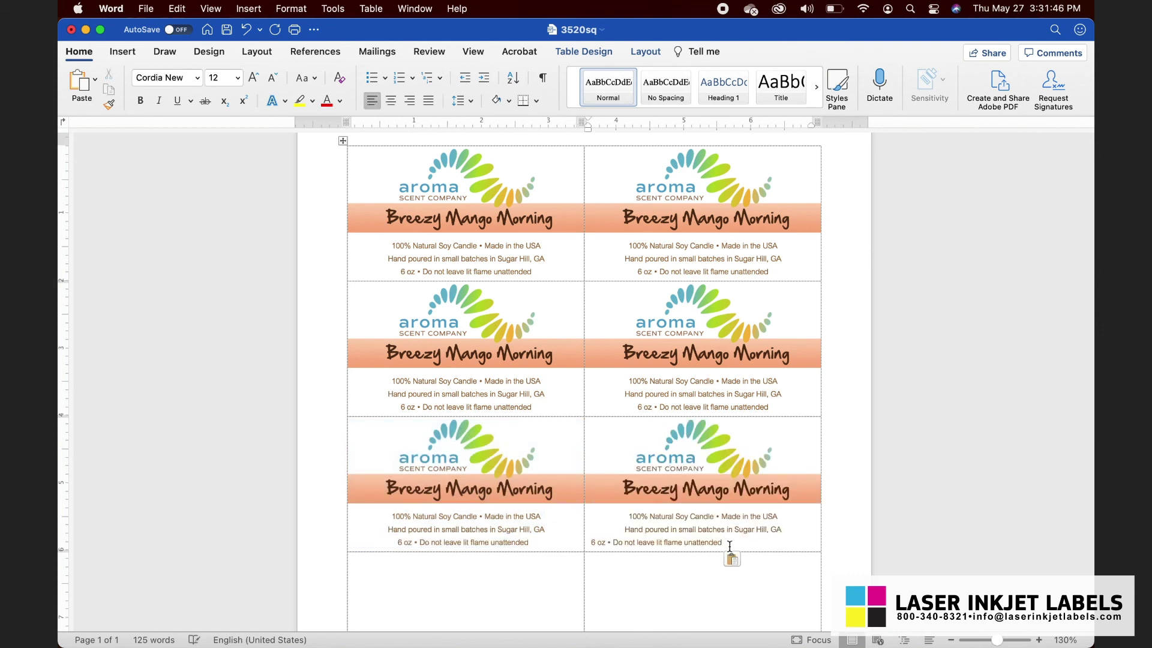
{"action": "key", "text": "shift+Up"}
{"action": "key", "text": "shift+Up"}
{"action": "key", "text": "shift+Up"}
{"action": "key", "text": "shift+Up"}
{"action": "left_click", "coordinate": [391, 101]}
Paste the label into the seventh and eighth cells, centering each one's text.
{"action": "scroll", "coordinate": [563, 336], "scroll_direction": "down", "scroll_amount": 5}
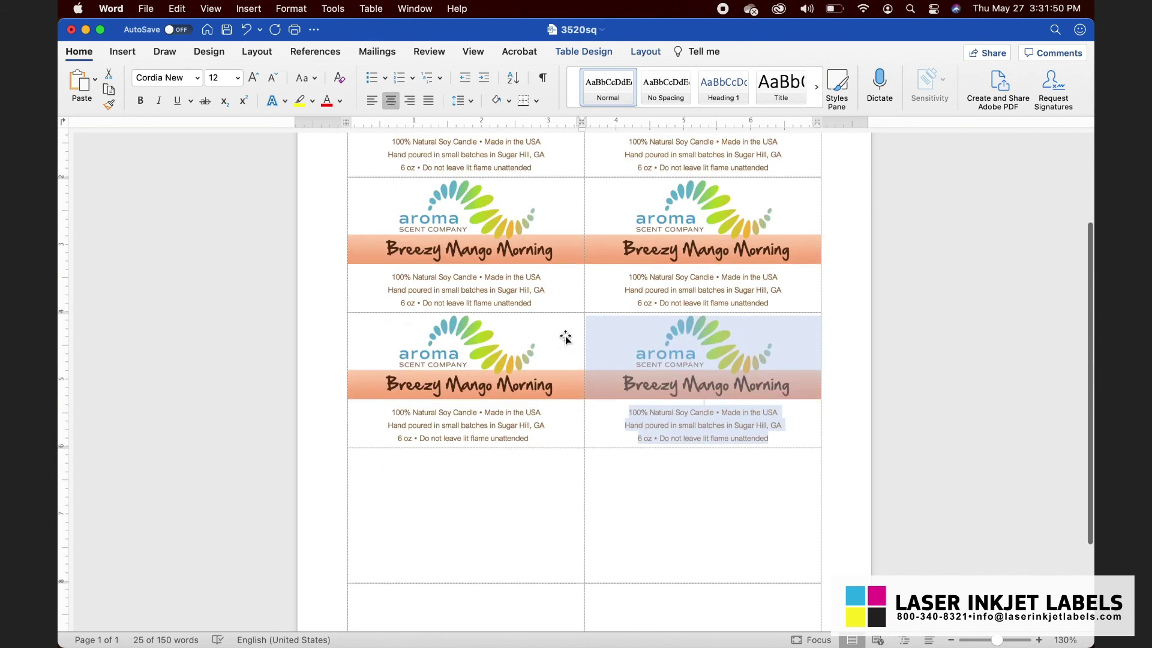
{"action": "left_click", "coordinate": [520, 358]}
{"action": "key", "text": "super+v"}
{"action": "key", "text": "shift+Up"}
{"action": "key", "text": "shift+Up"}
{"action": "key", "text": "shift+Up"}
{"action": "key", "text": "shift+Up"}
{"action": "key", "text": "super+c"}
{"action": "left_click", "coordinate": [391, 101]}
{"action": "left_click", "coordinate": [697, 405]}
{"action": "key", "text": "super+v"}
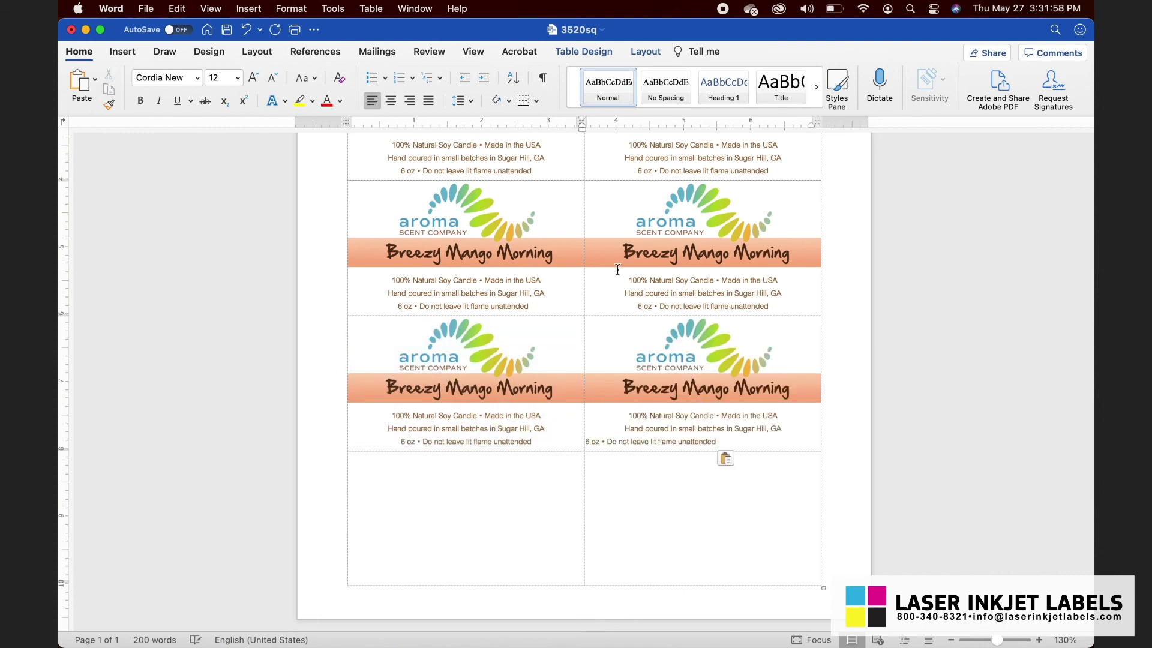
{"action": "key", "text": "shift+Up"}
{"action": "key", "text": "shift+Up"}
{"action": "key", "text": "shift+Up"}
{"action": "key", "text": "shift+Up"}
{"action": "key", "text": "super+e"}
Paste the label into the ninth and tenth cells, centering each one's text.
{"action": "left_click", "coordinate": [468, 484]}
{"action": "key", "text": "super+v"}
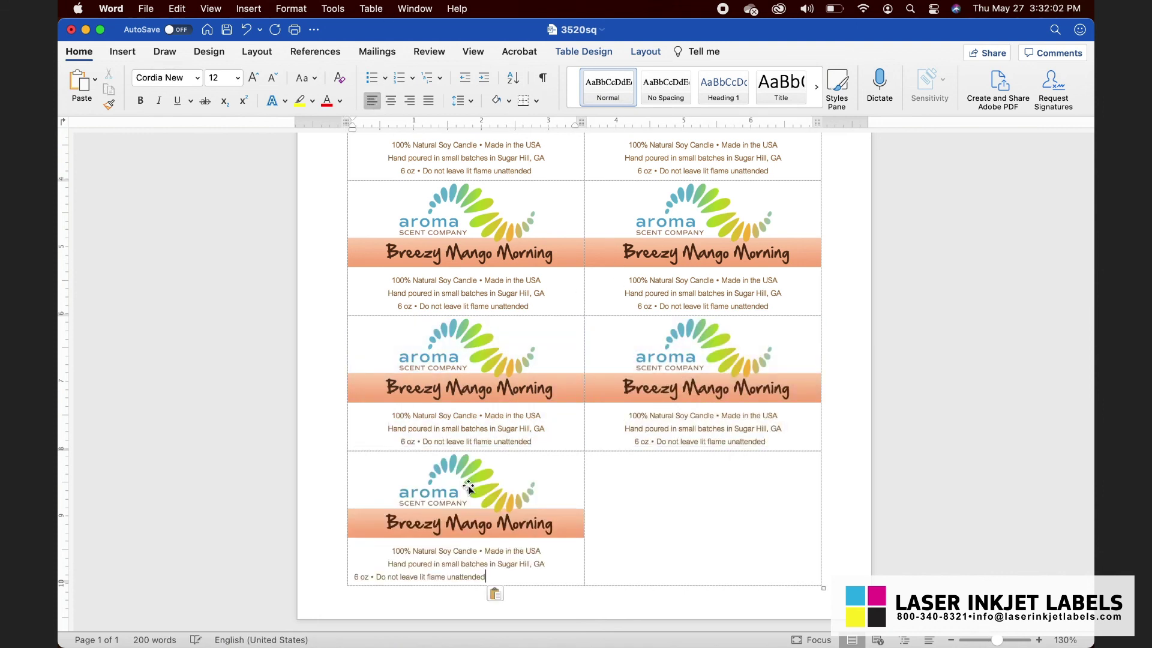
{"action": "key", "text": "shift+Up"}
{"action": "key", "text": "shift+Up"}
{"action": "key", "text": "shift+Up"}
{"action": "key", "text": "shift+Up"}
{"action": "key", "text": "super+e"}
{"action": "left_click", "coordinate": [733, 504]}
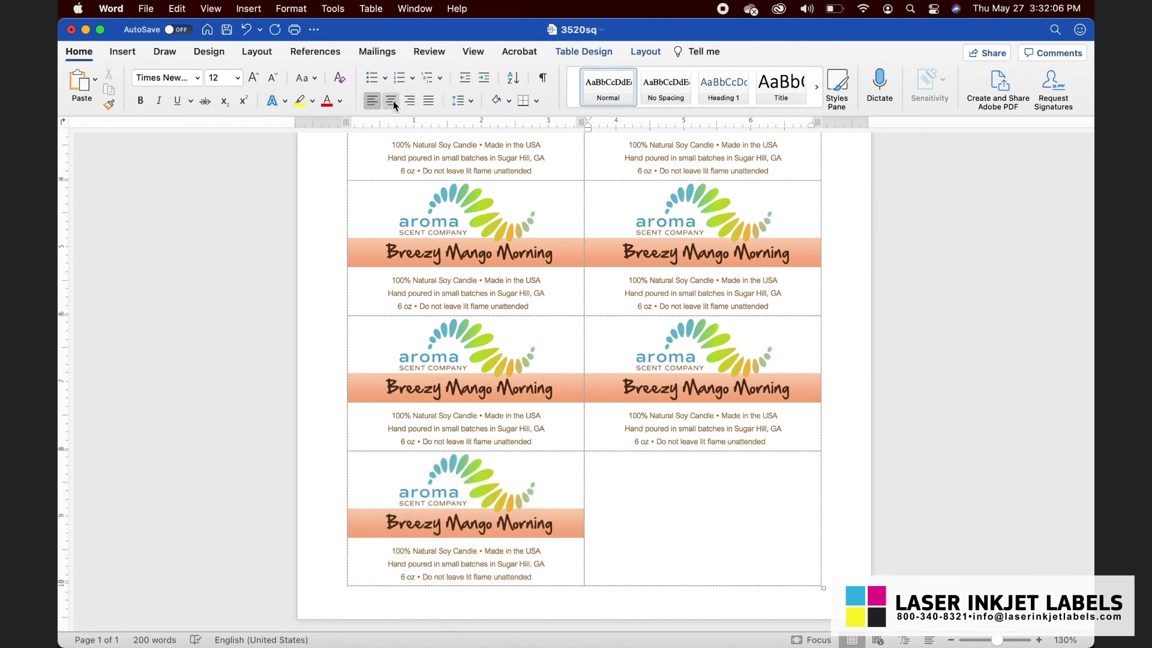
{"action": "key", "text": "super+v"}
{"action": "key", "text": "shift+Up"}
{"action": "key", "text": "shift+Up"}
{"action": "key", "text": "shift+Up"}
{"action": "key", "text": "shift+Up"}
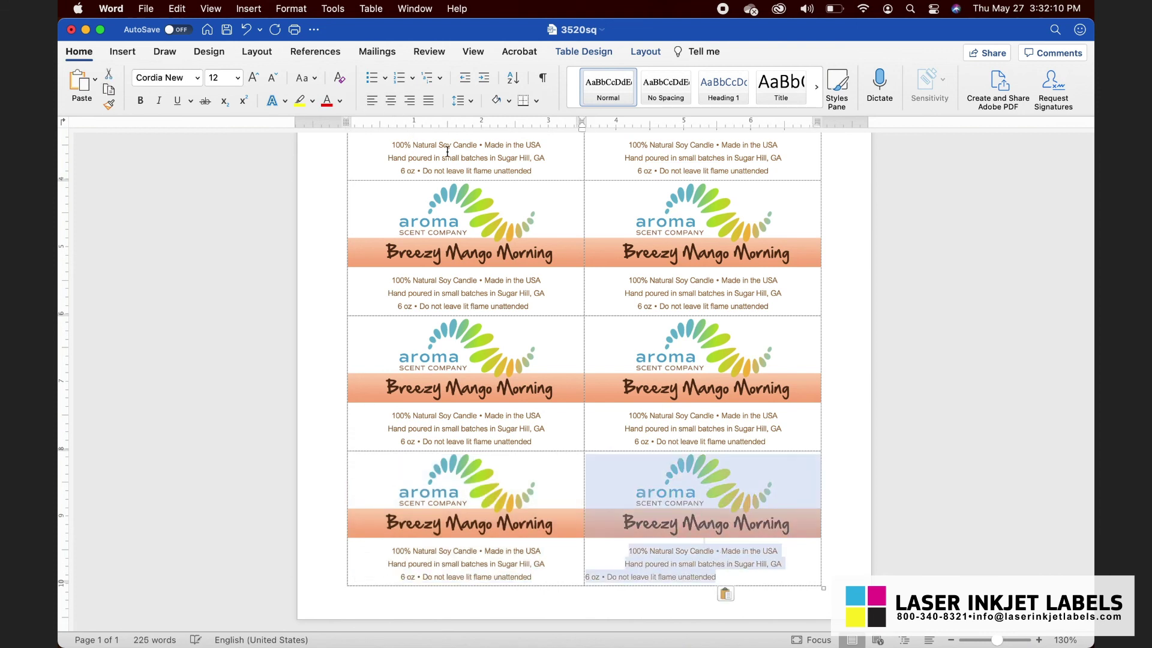
{"action": "left_click", "coordinate": [390, 100]}
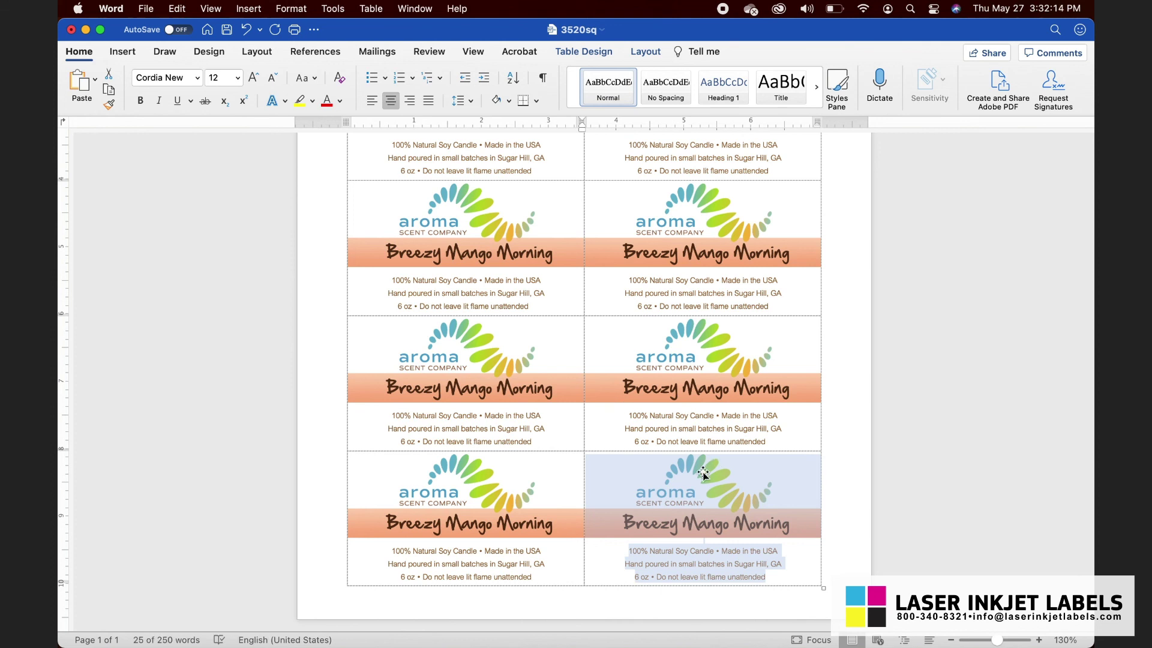
{"action": "scroll", "coordinate": [703, 473], "scroll_direction": "down", "scroll_amount": 5}
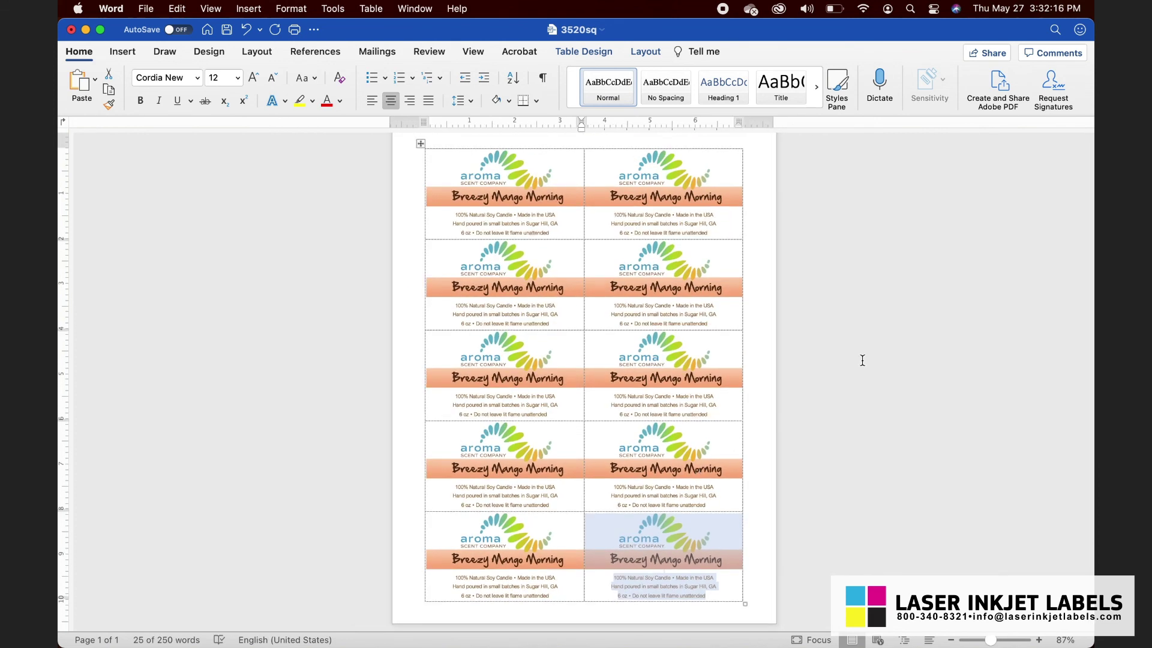
Deselect the finished tenth label and bring up the File menu.
{"action": "left_click", "coordinate": [752, 411]}
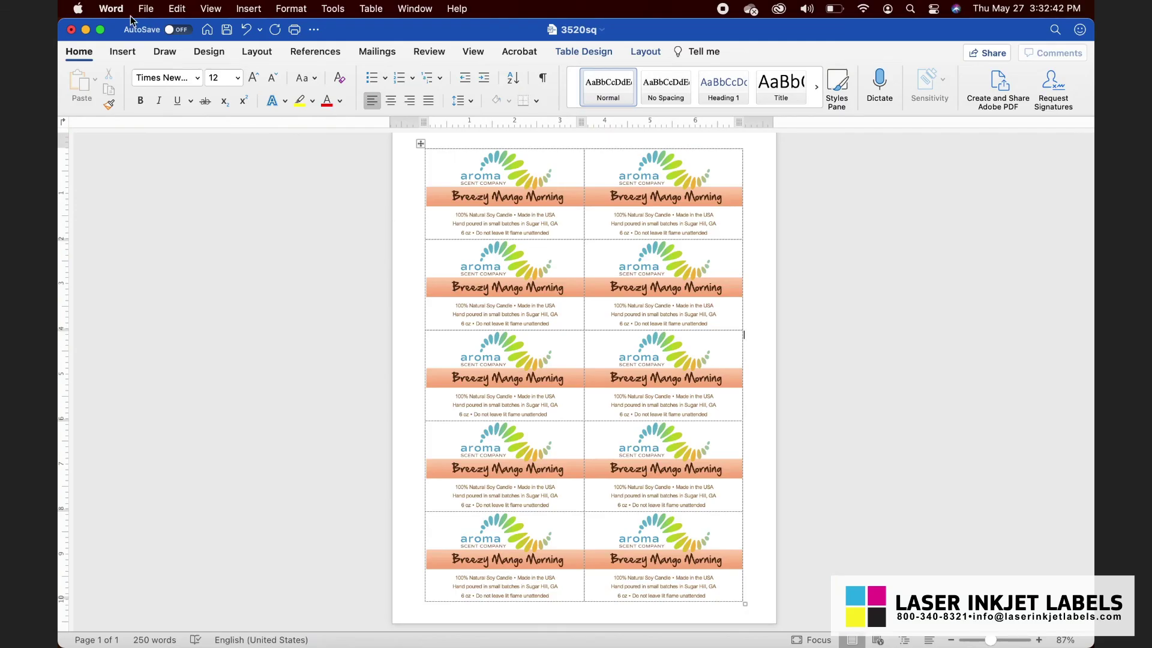
{"action": "left_click", "coordinate": [146, 9]}
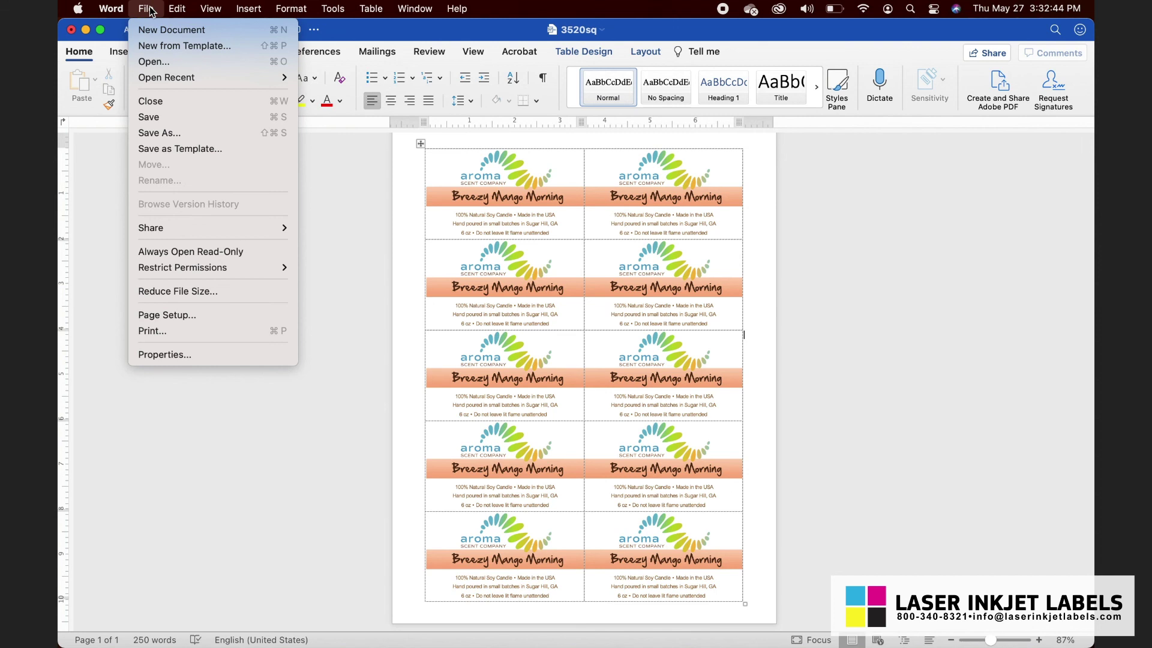
Choose Save As and rename the file from 3520sq to 'test'.
{"action": "left_click", "coordinate": [152, 132]}
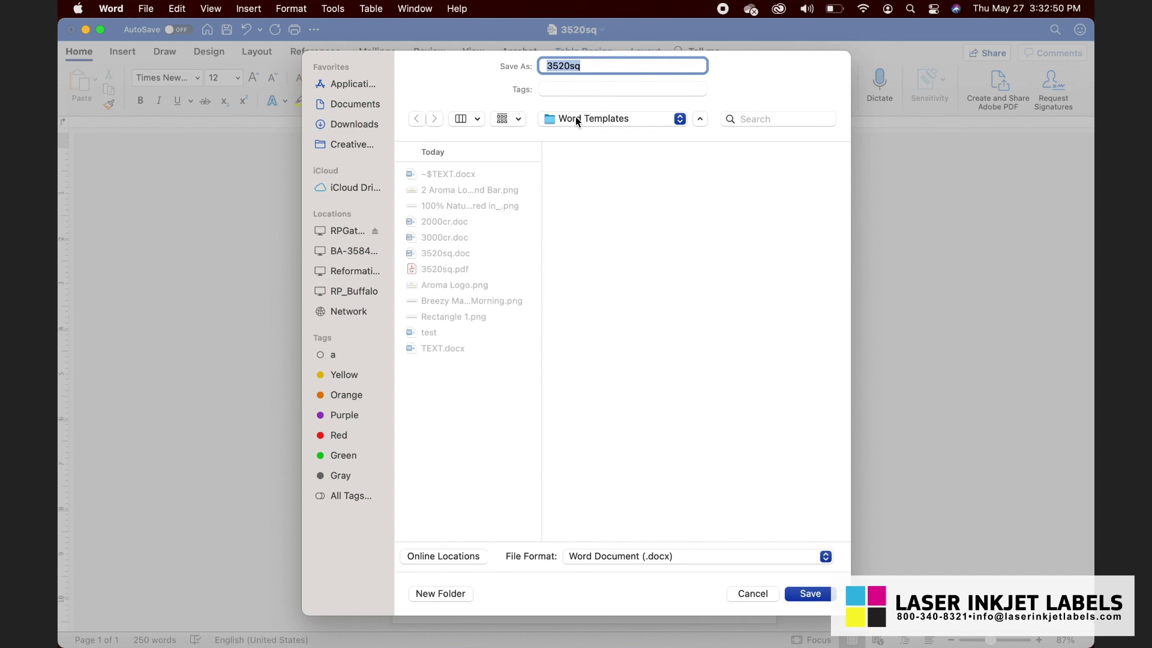
{"action": "type", "text": "test"}
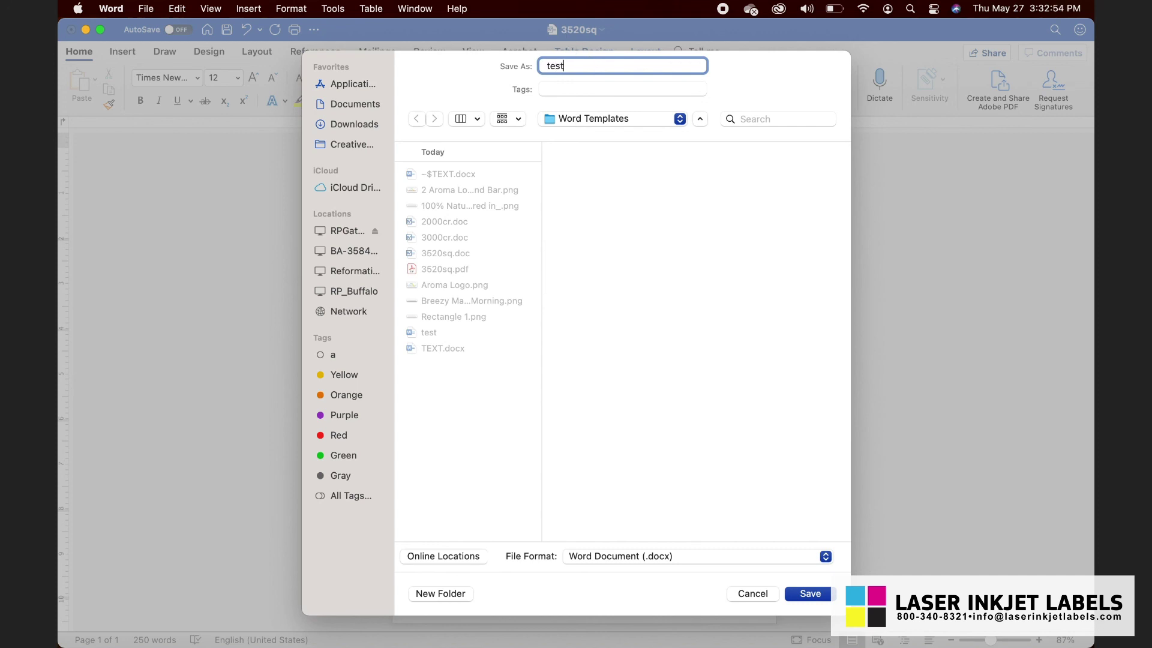